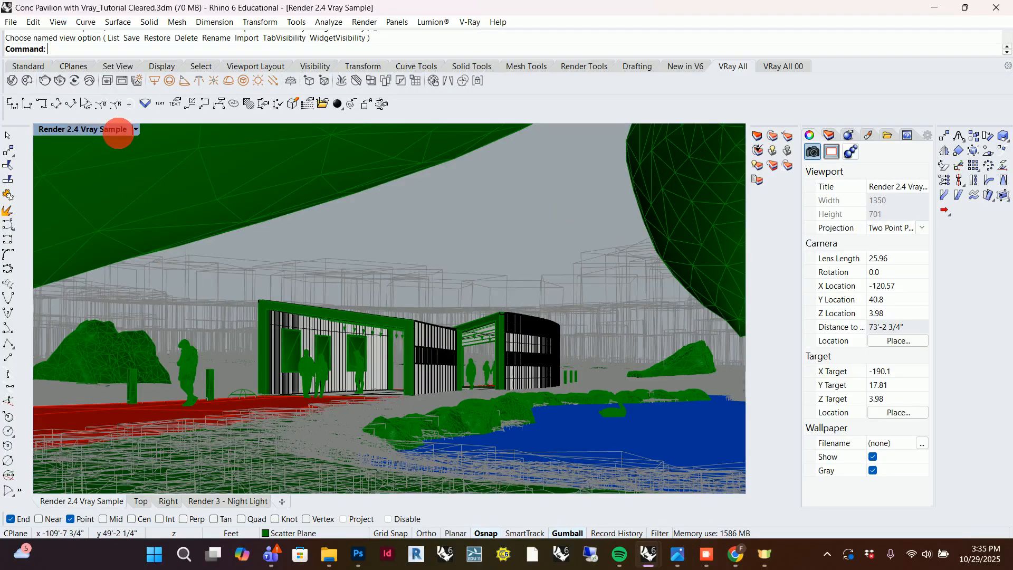
# Leave the maximized render view and maximize the Top viewport instead.
pyautogui.doubleClick(116, 130)
pyautogui.scroll(-6, 113, 233)
pyautogui.scroll(4, 169, 237)
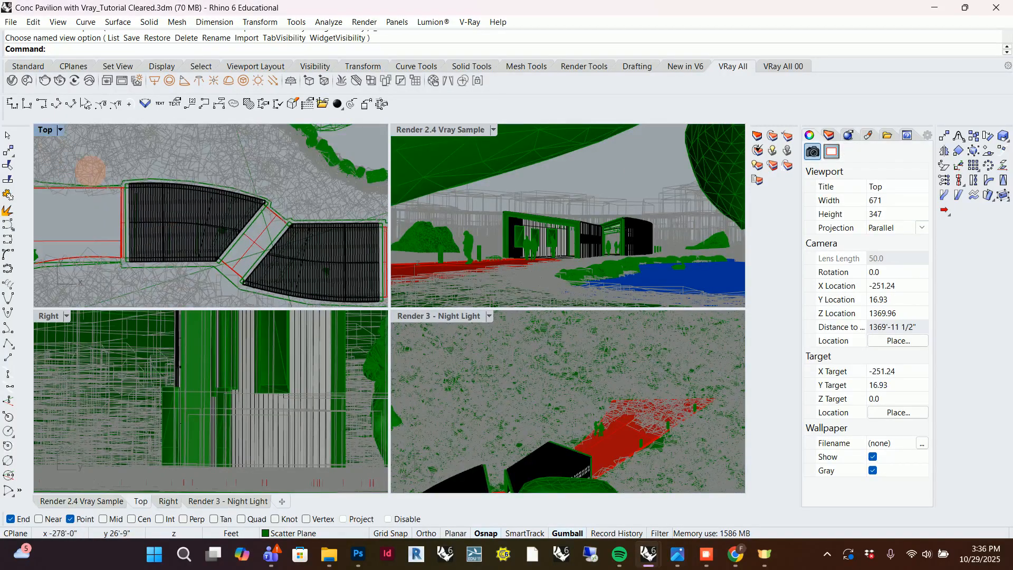
pyautogui.doubleClick(45, 130)
pyautogui.scroll(-2, 301, 311)
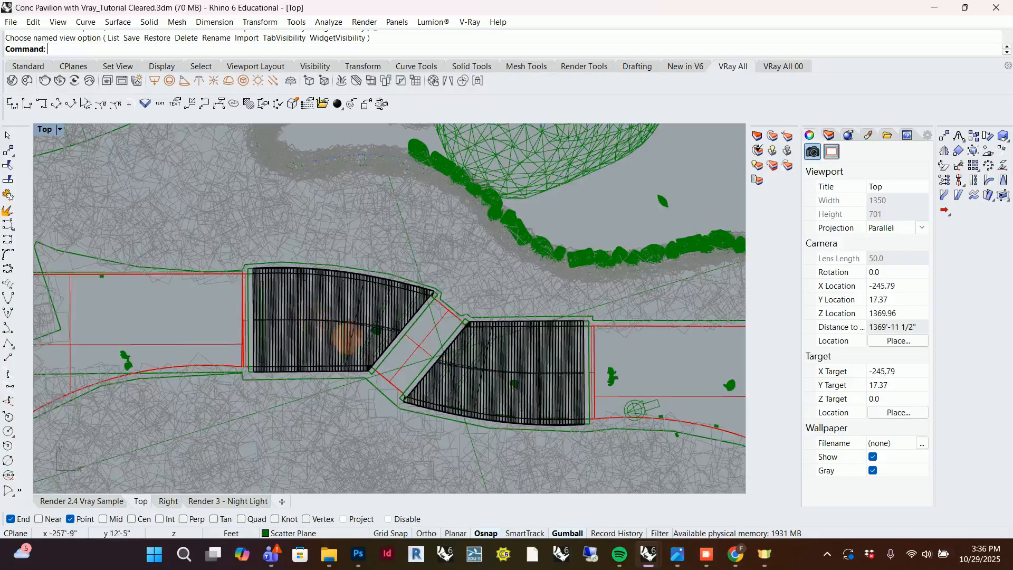
# Examine the two halves of the pavilion roof and the adjoining paths in plan.
pyautogui.scroll(5, 359, 342)
pyautogui.scroll(3, 379, 317)
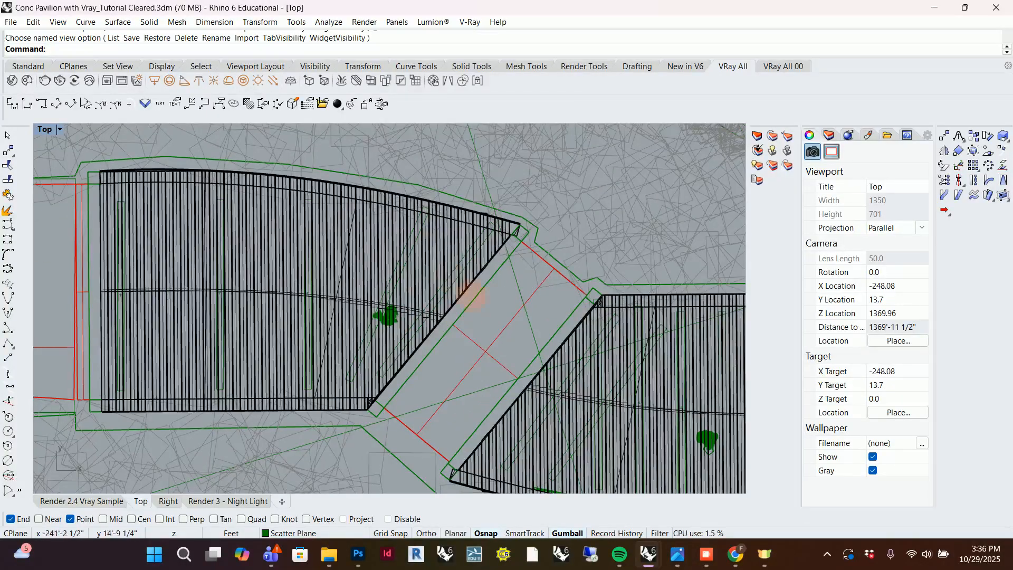
pyautogui.scroll(3, 353, 253)
pyautogui.scroll(-5, 527, 289)
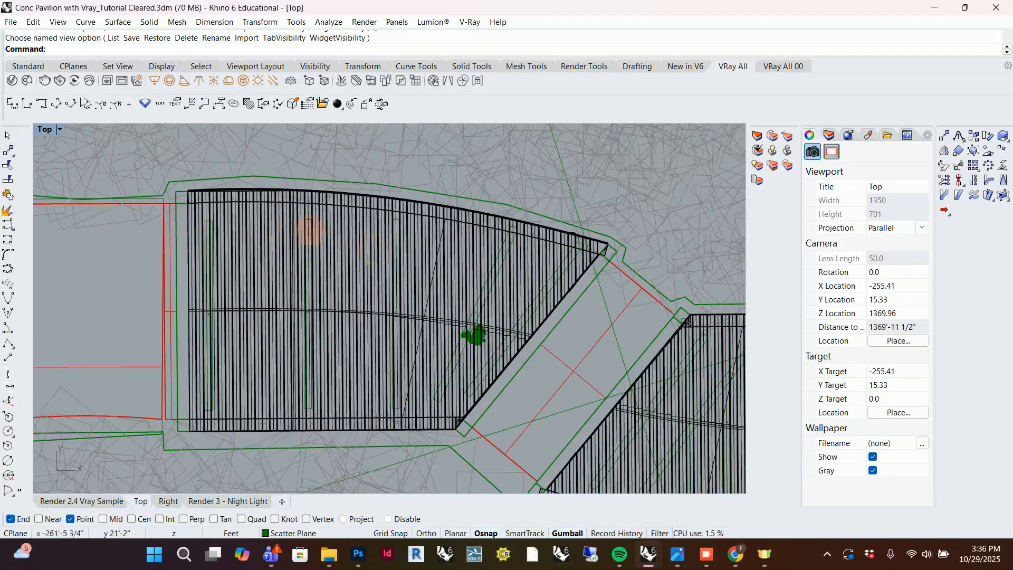
pyautogui.scroll(4, 585, 341)
pyautogui.scroll(-6, 321, 299)
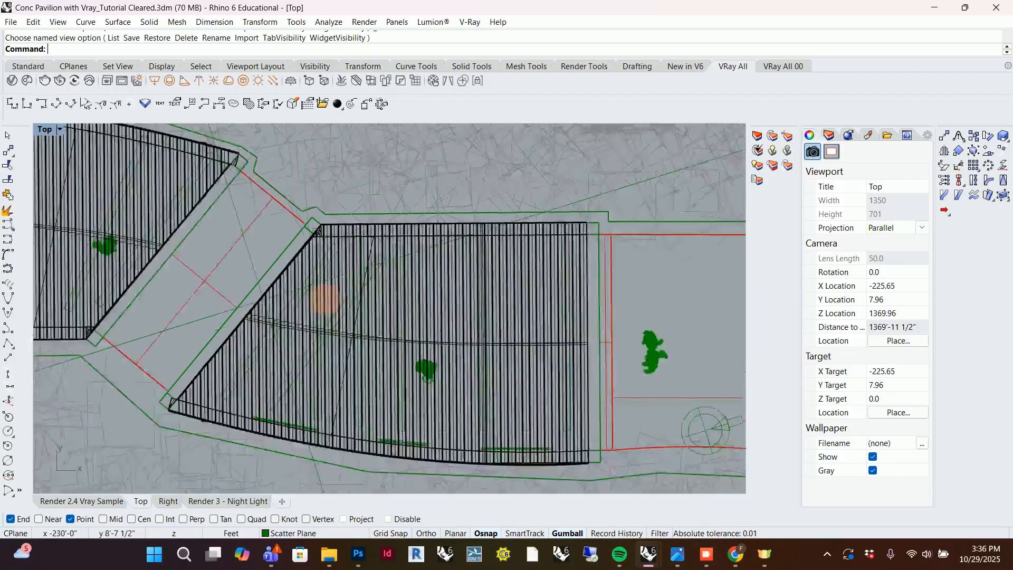
pyautogui.scroll(2, 485, 322)
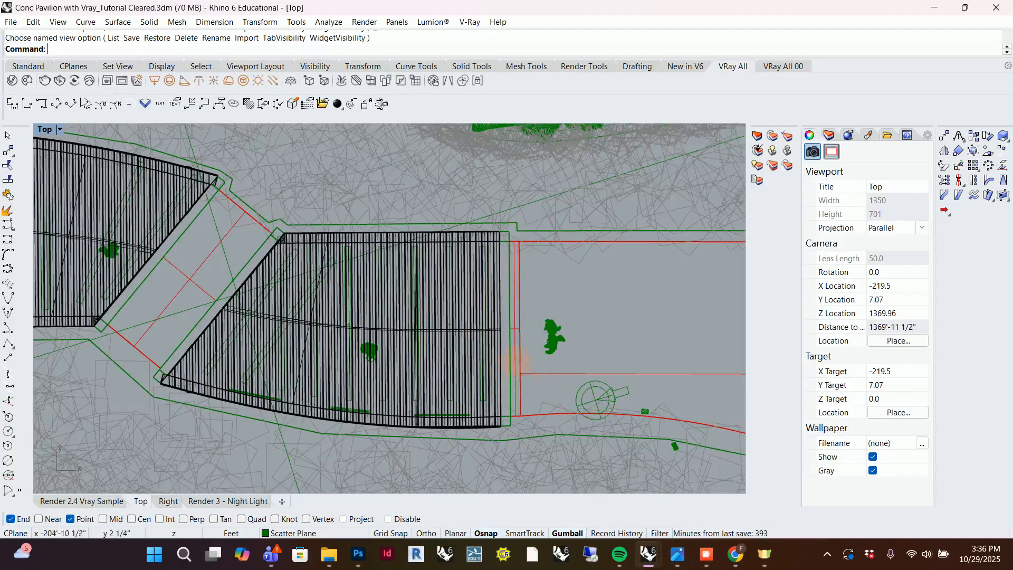
pyautogui.scroll(-4, 442, 319)
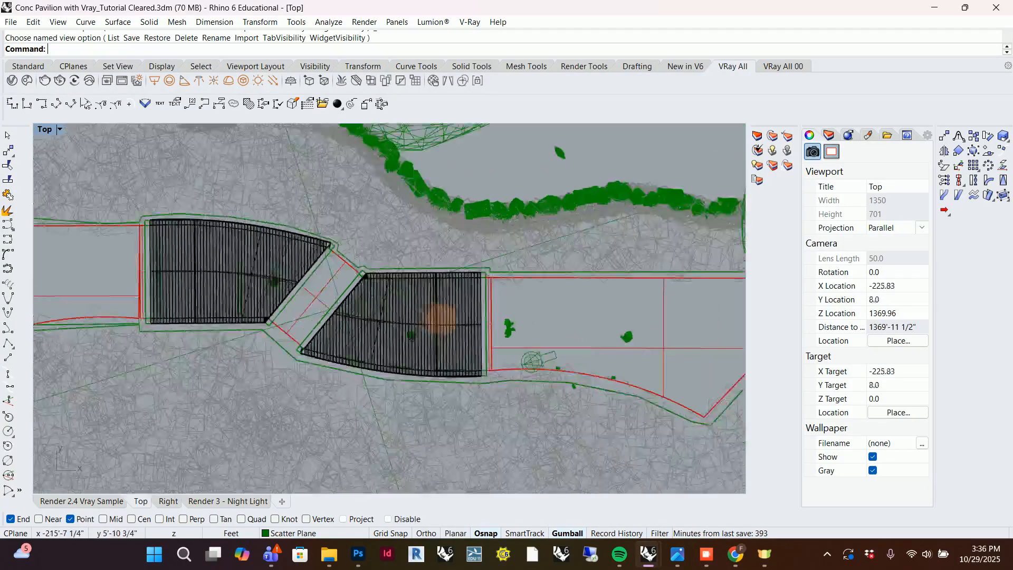
pyautogui.scroll(5, 141, 256)
pyautogui.scroll(-2, 221, 255)
pyautogui.scroll(4, 147, 290)
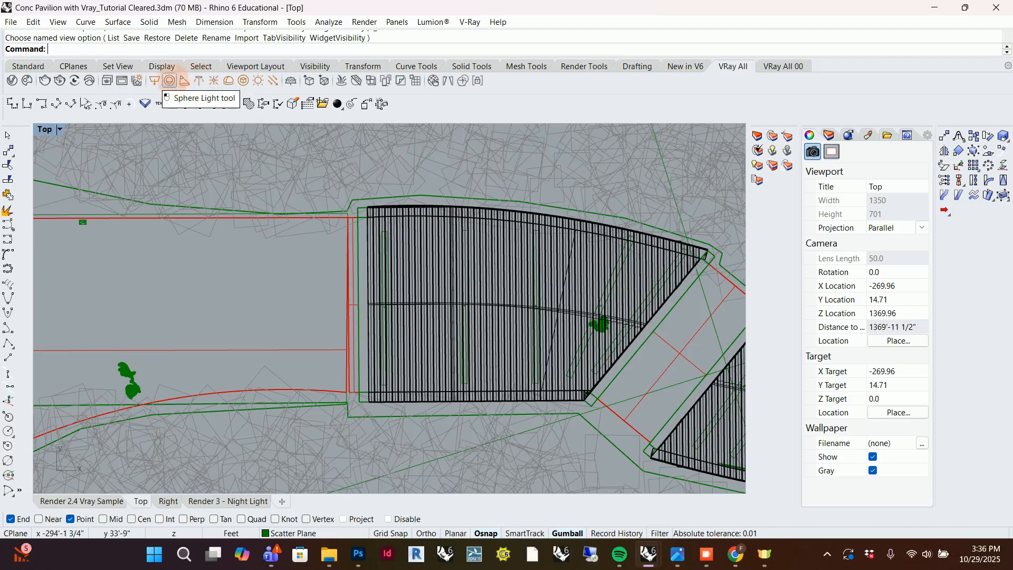
# Draw a V-Ray rectangle light about 4.3 by 9.6 ft over the path just west of the pavilion, and select it.
pyautogui.click(154, 81)
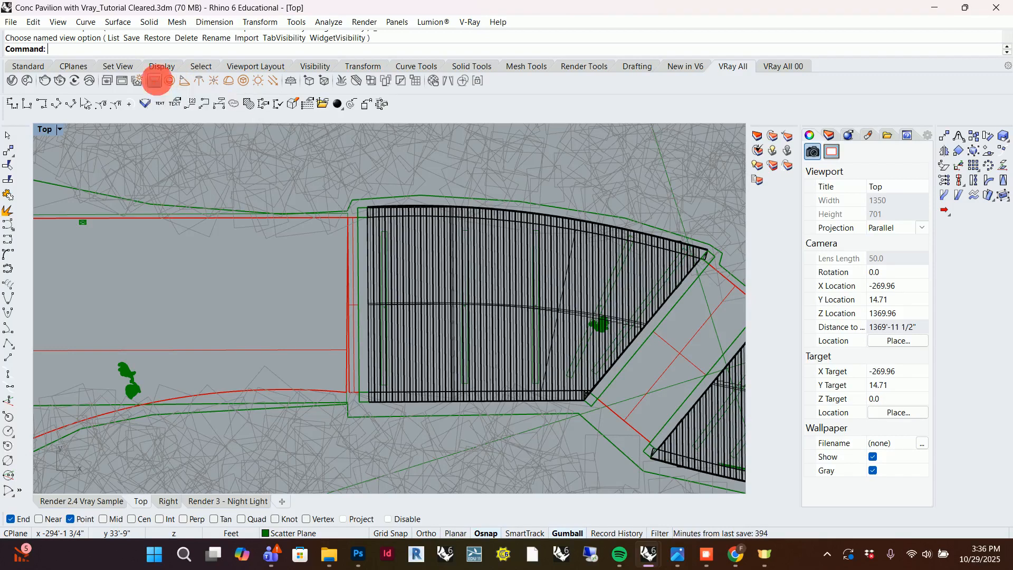
pyautogui.click(240, 252)
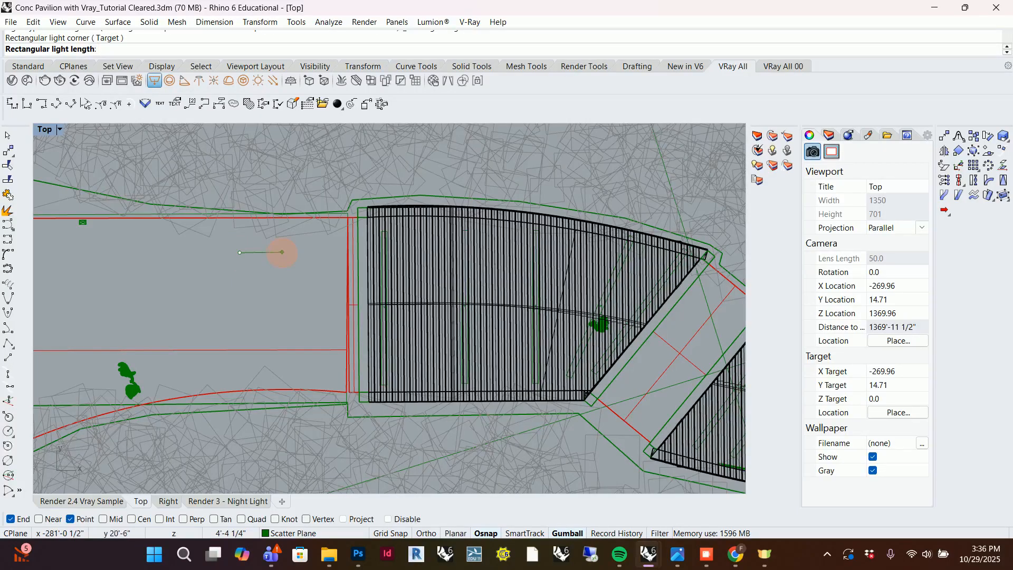
pyautogui.click(283, 253)
pyautogui.click(285, 345)
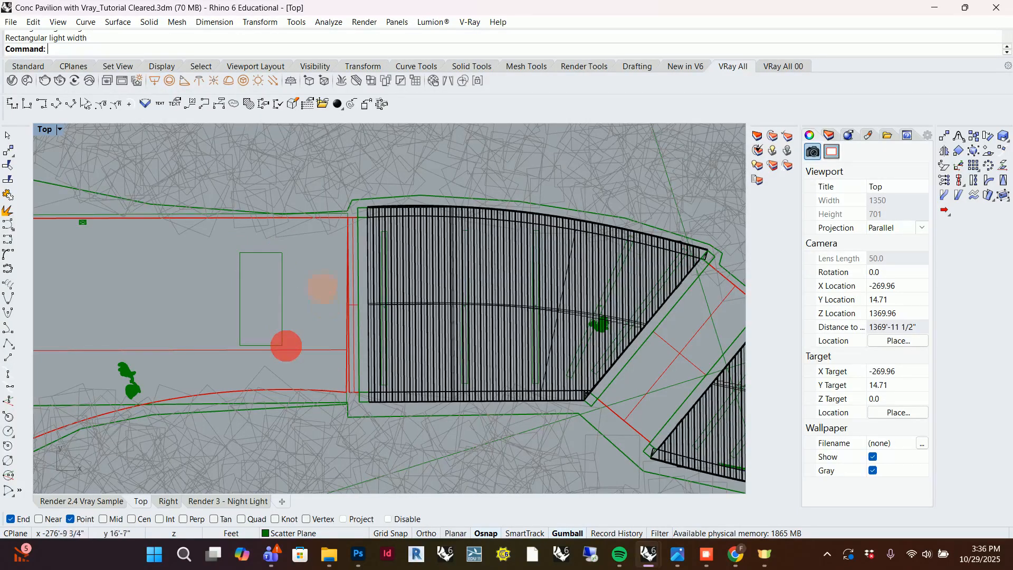
pyautogui.click(282, 294)
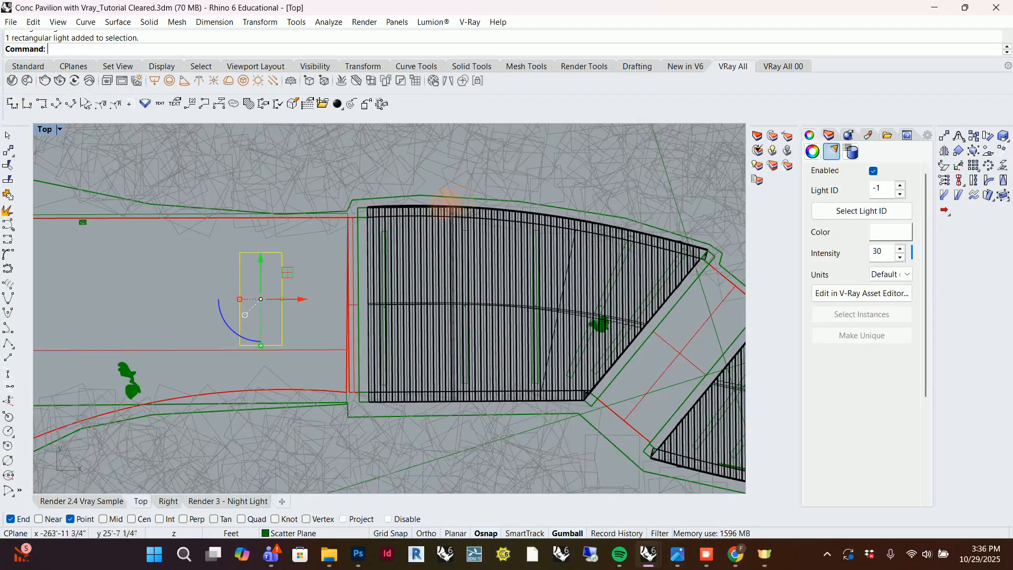
# Open the V-Ray Asset Editor, look at the scene materials, and return to the lights list.
pyautogui.click(13, 80)
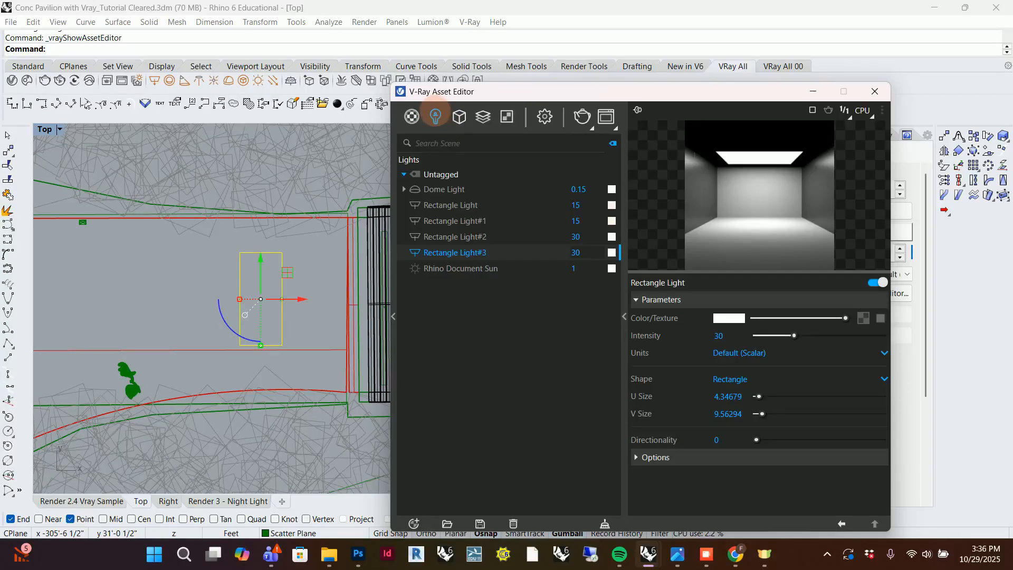
pyautogui.click(412, 117)
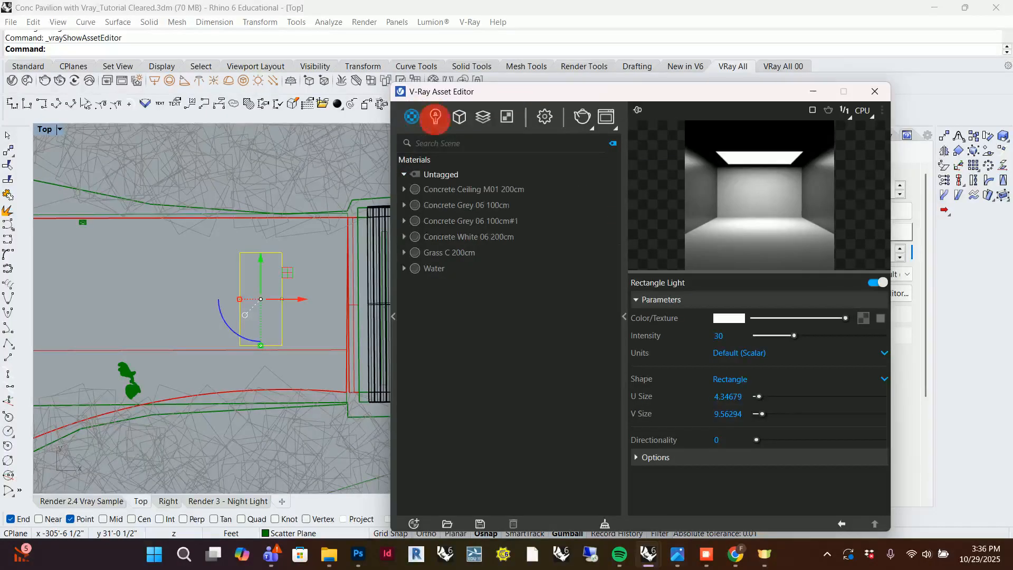
pyautogui.click(435, 116)
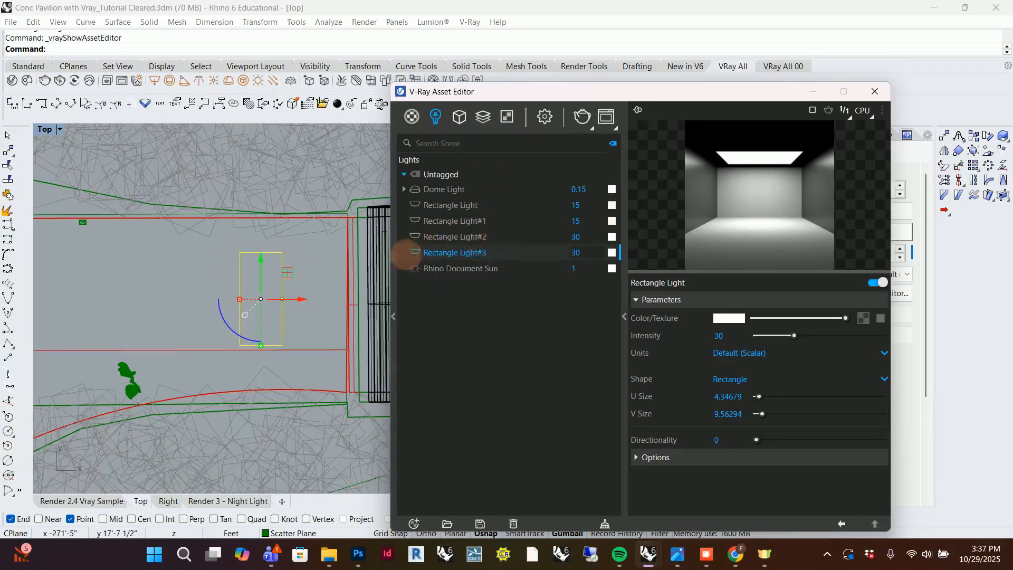
# Try an intensity of 50 for the new rectangle light, and set it back to 30.
pyautogui.doubleClick(586, 253)
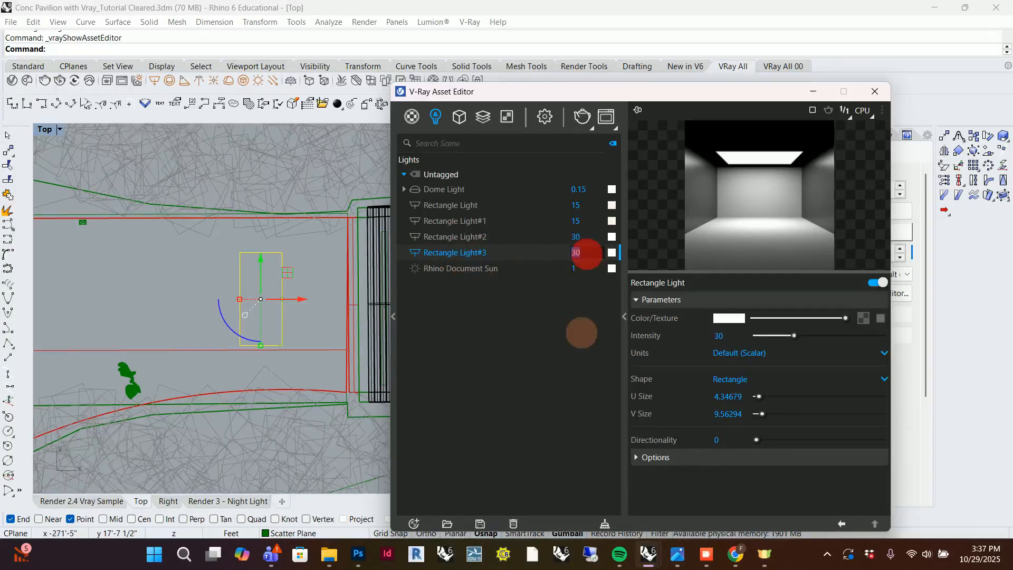
pyautogui.write('50')
pyautogui.press('Return')
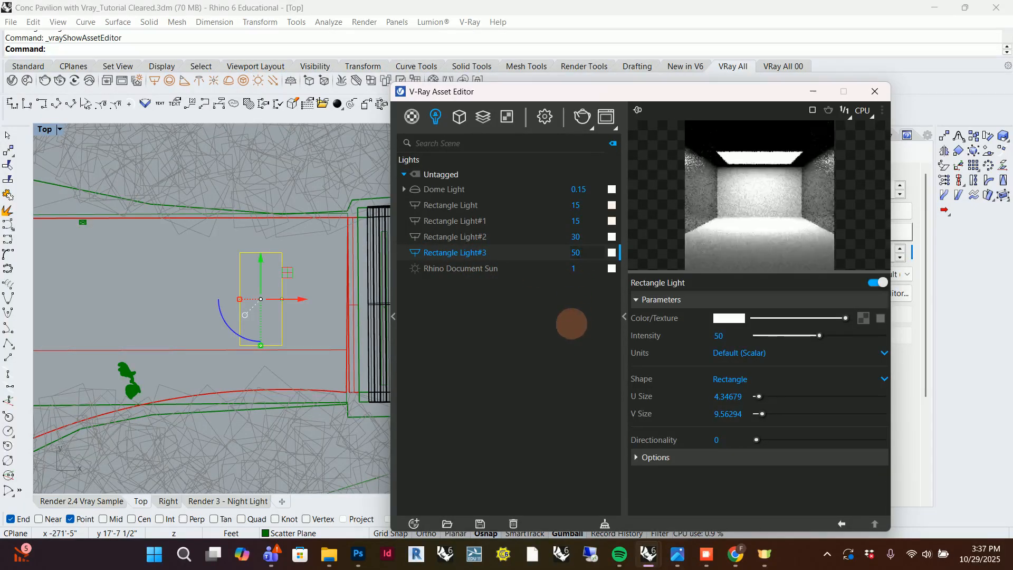
pyautogui.click(579, 253)
pyautogui.write('30')
pyautogui.press('Return')
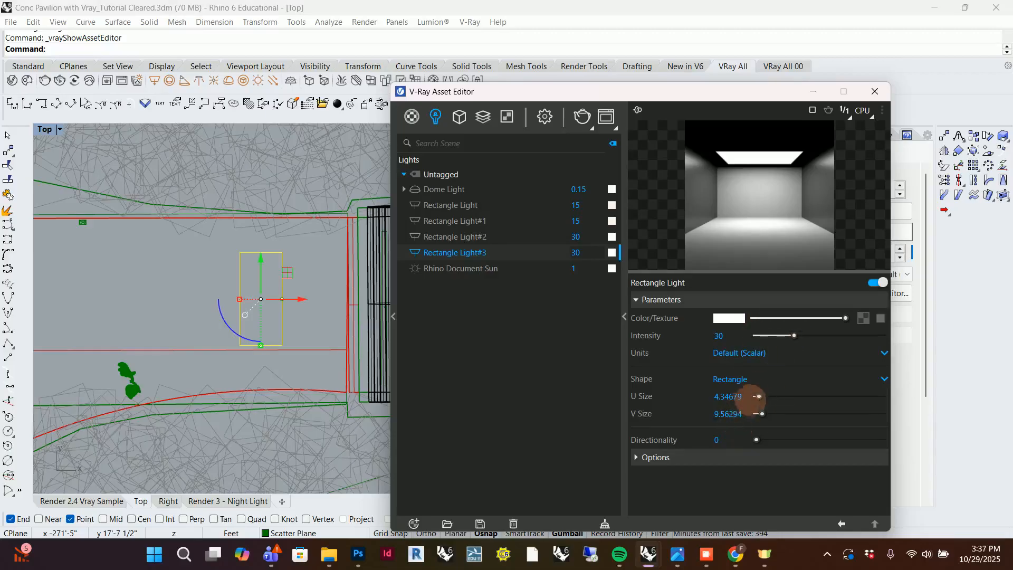
# Enlarge the new rectangle light to a U size of 10.6 and a V size of 14.8, and set its directionality to 0.5.
pyautogui.moveTo(758, 396); pyautogui.dragTo(765, 413)
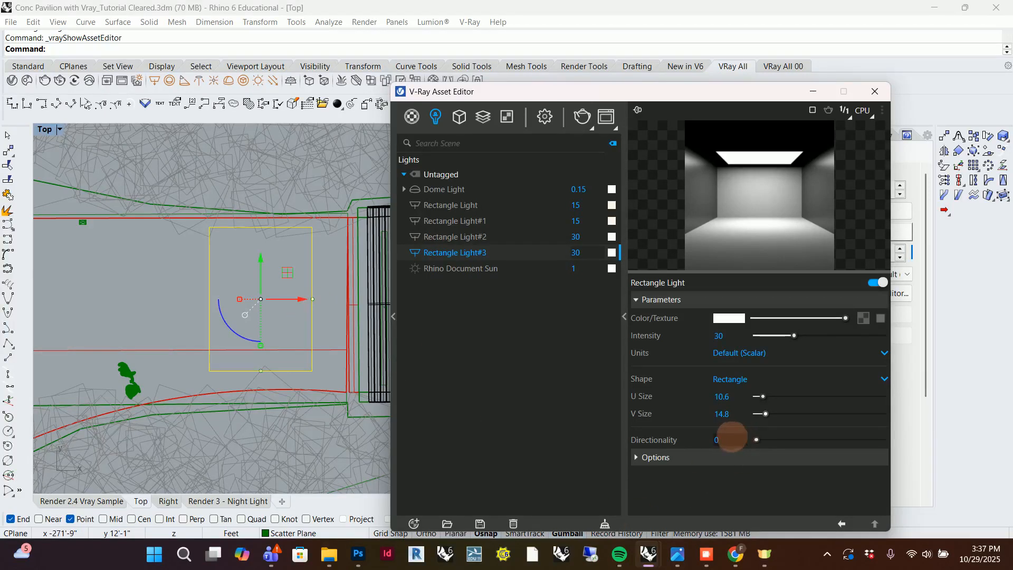
pyautogui.click(727, 439)
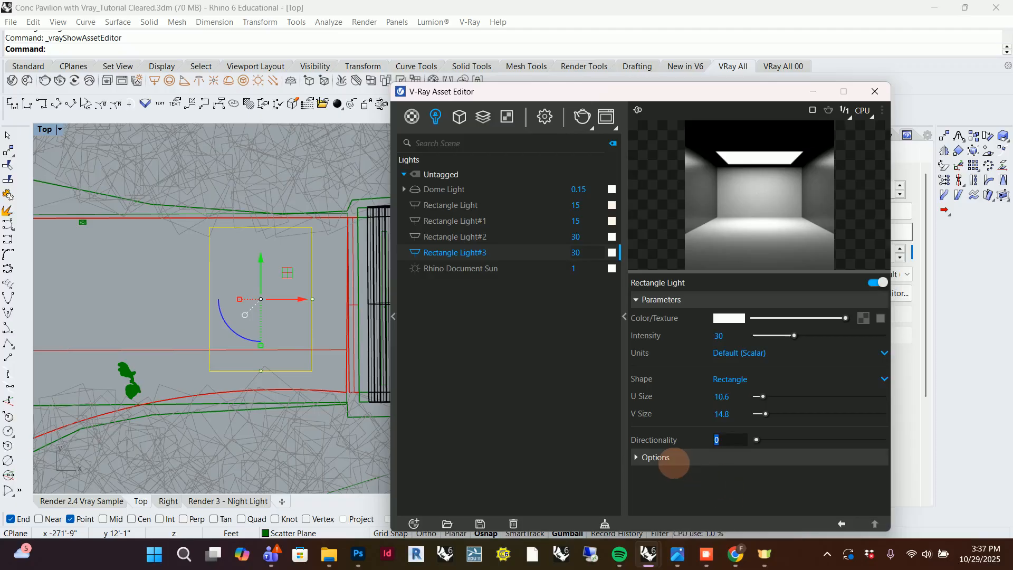
pyautogui.press('Return')
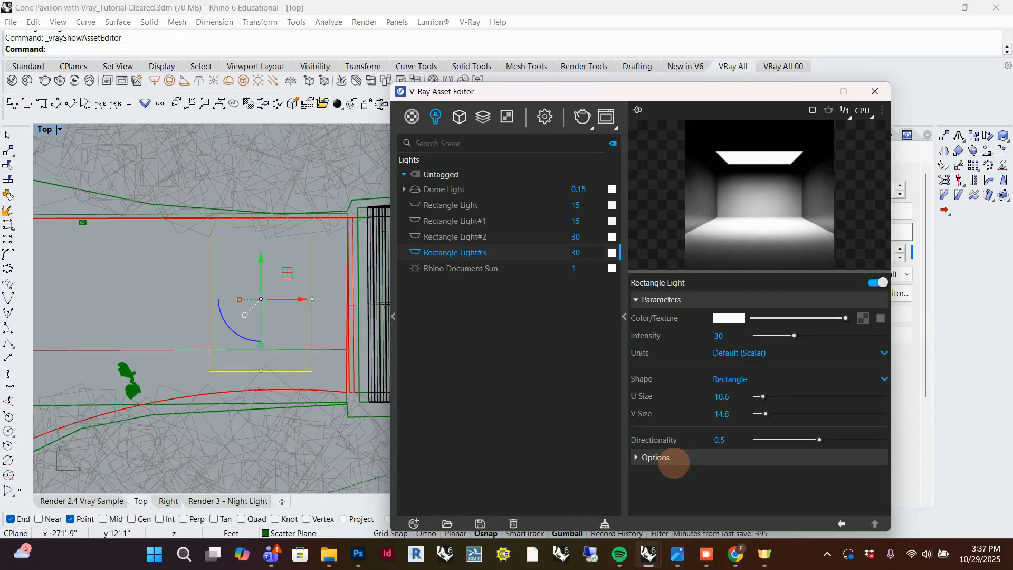
# Try a directionality of 1 for the rectangle light, and reduce it to 0.4.
pyautogui.doubleClick(725, 438)
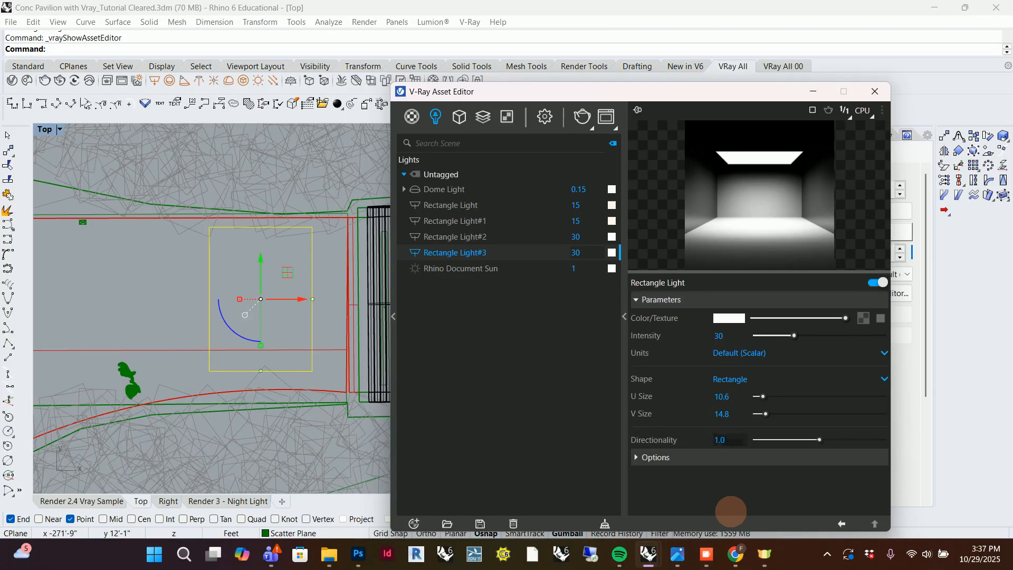
pyautogui.press('Return')
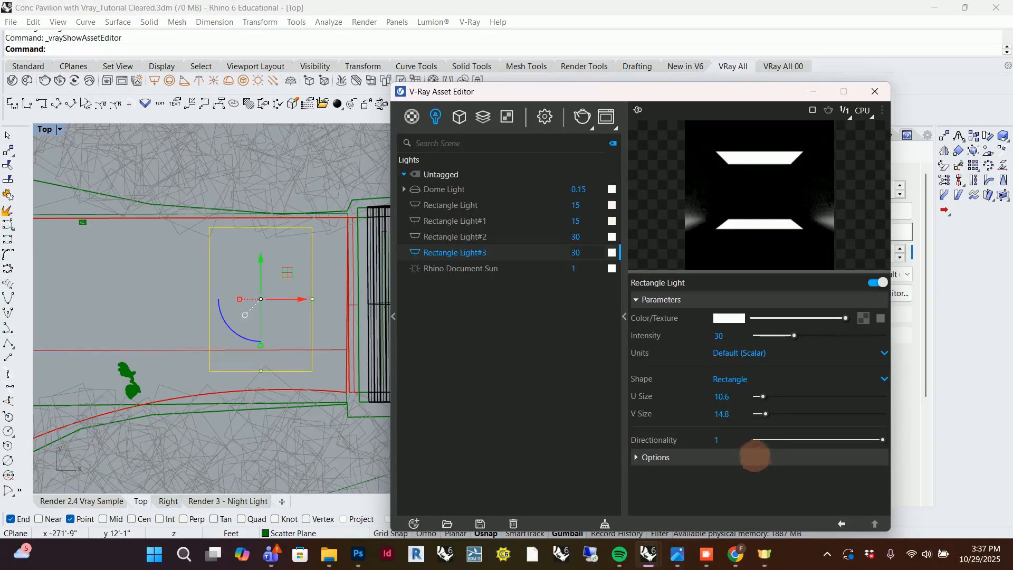
pyautogui.doubleClick(728, 438)
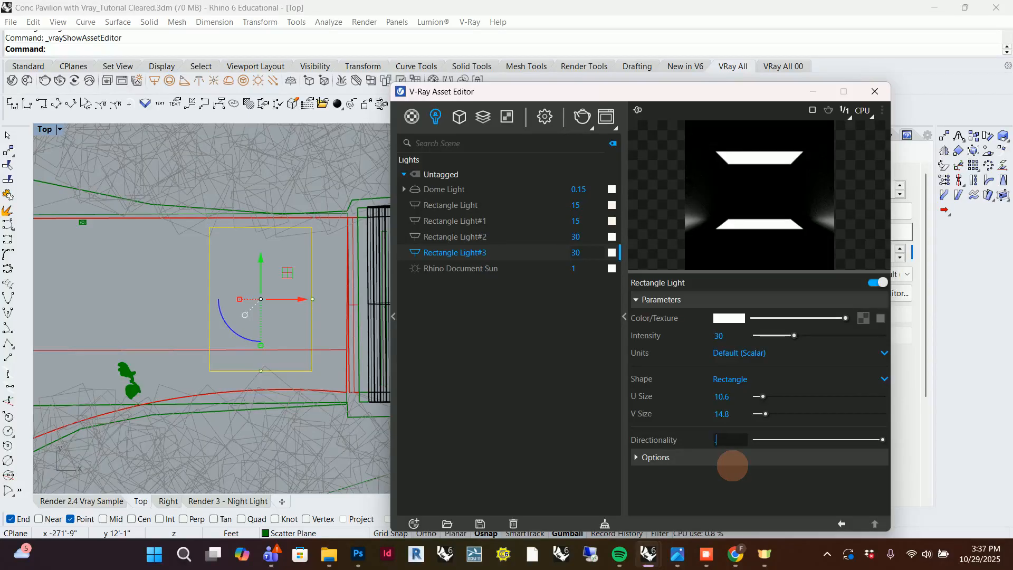
pyautogui.write('0.4')
pyautogui.press('Return')
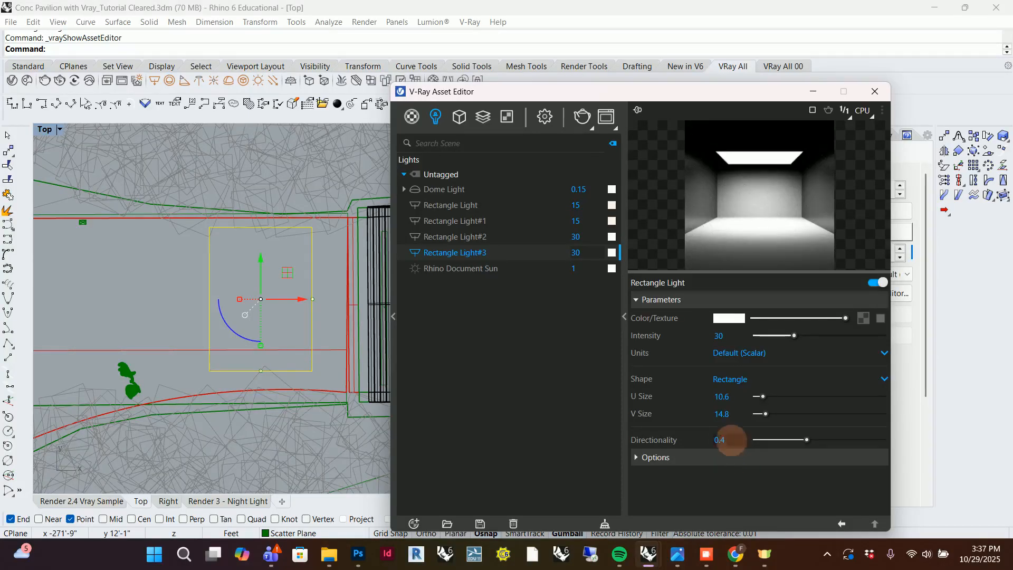
# Try a directionality of 0.8 for the rectangle light, and return it to 0.4.
pyautogui.doubleClick(728, 439)
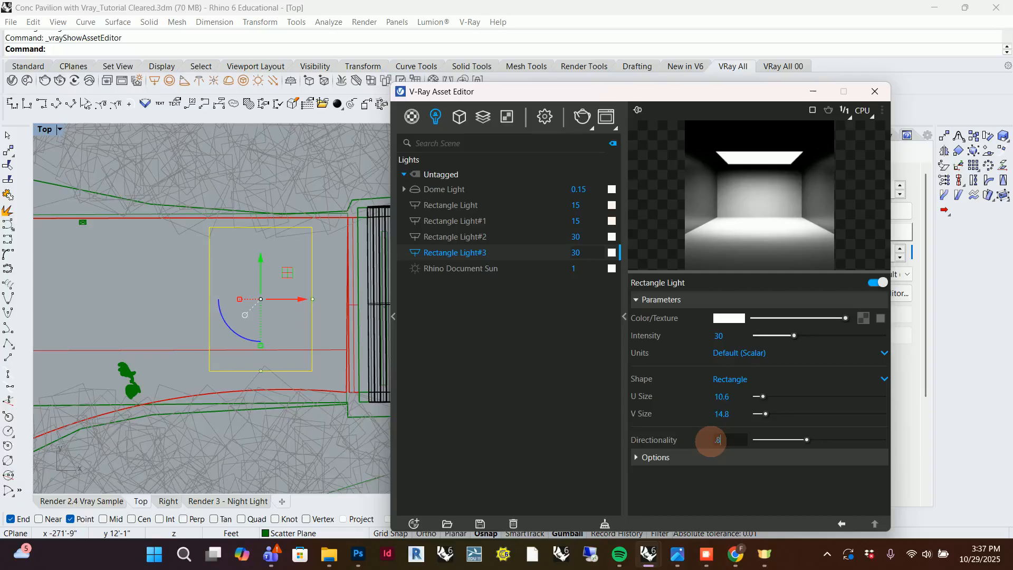
pyautogui.press('Return')
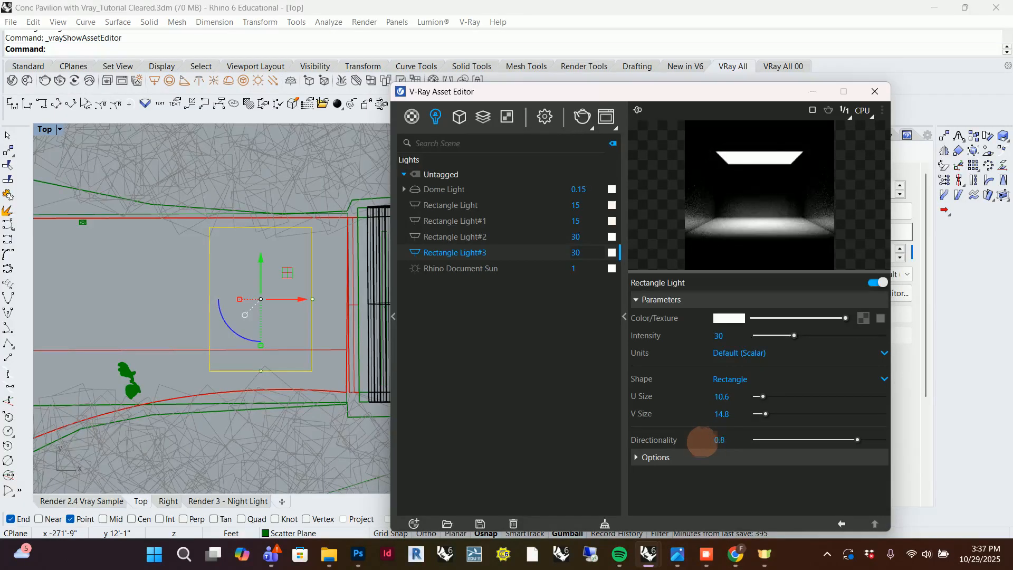
pyautogui.doubleClick(722, 440)
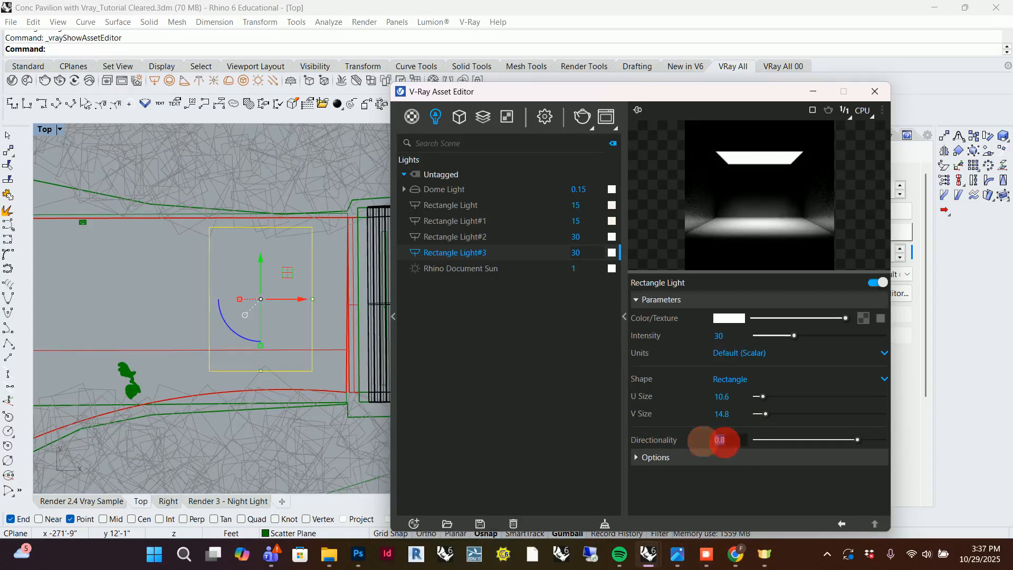
pyautogui.write('0.4')
pyautogui.press('Return')
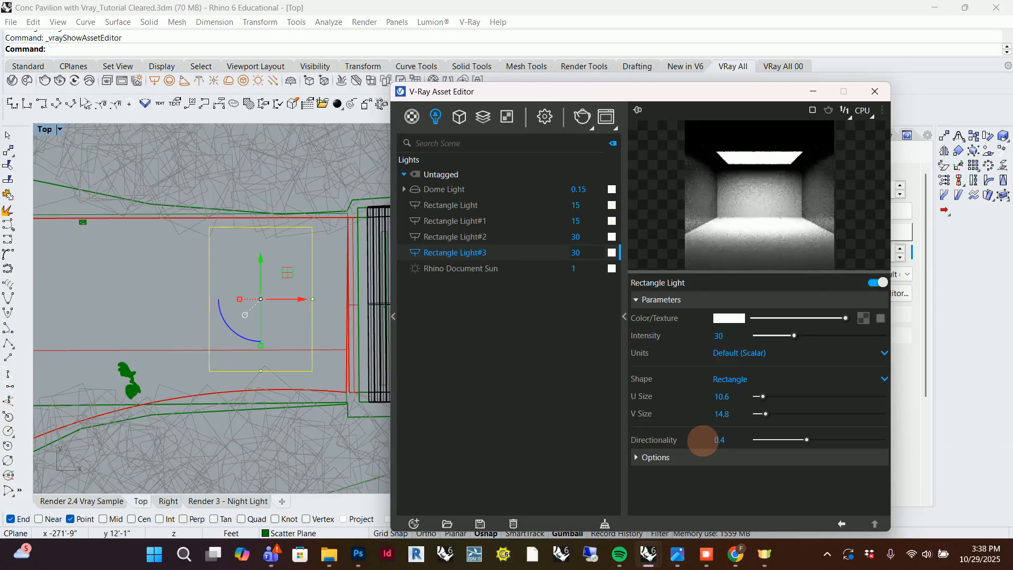
# Compare the rectangle light at a directionality of 0, and set the directionality to 0.4.
pyautogui.doubleClick(722, 439)
pyautogui.write('0')
pyautogui.press('Return')
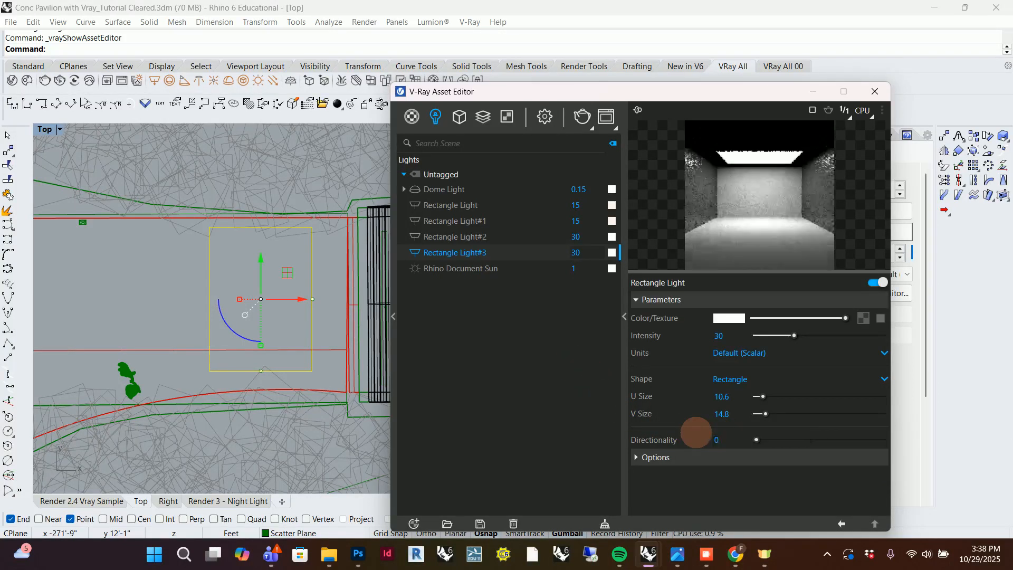
pyautogui.doubleClick(737, 439)
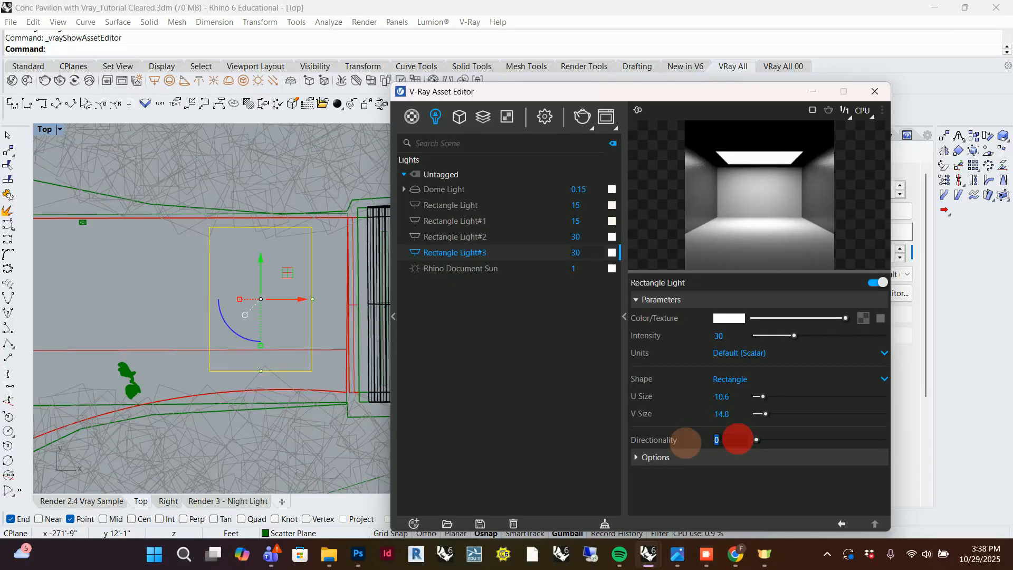
pyautogui.write('0')
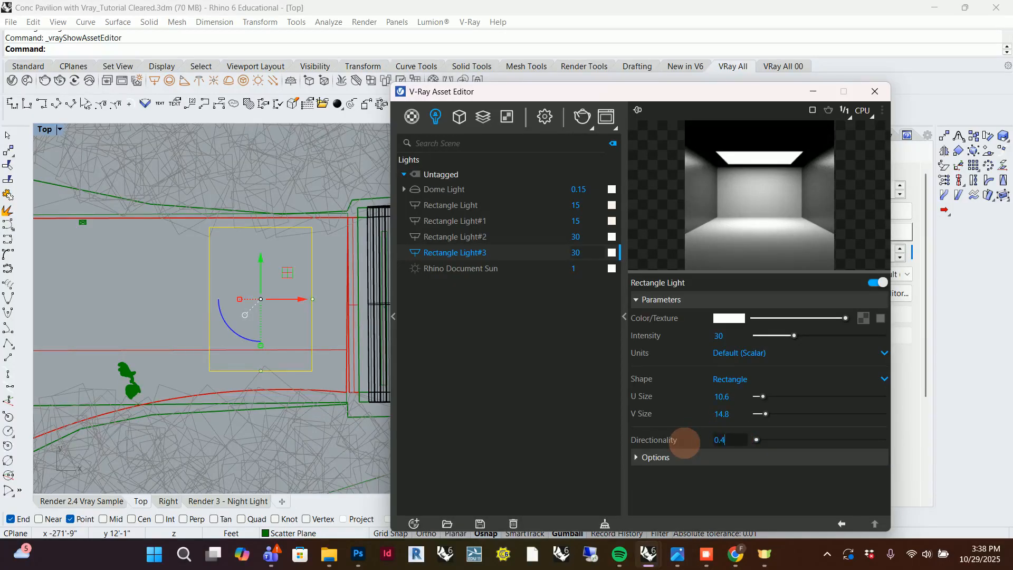
pyautogui.press('Return')
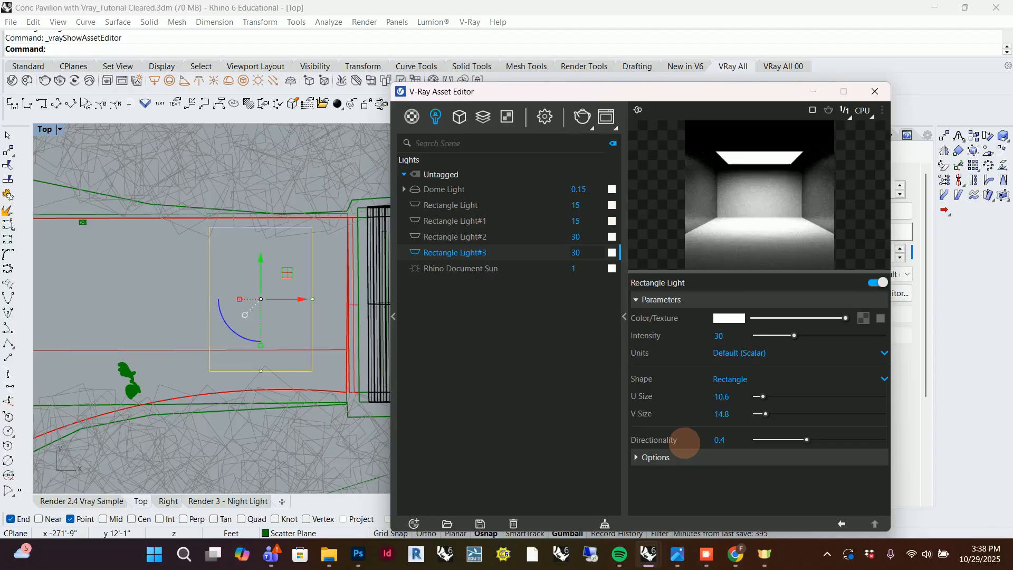
# Try a warmer color temperature for the rectangle light's color, and return it to 6500 K.
pyautogui.click(731, 318)
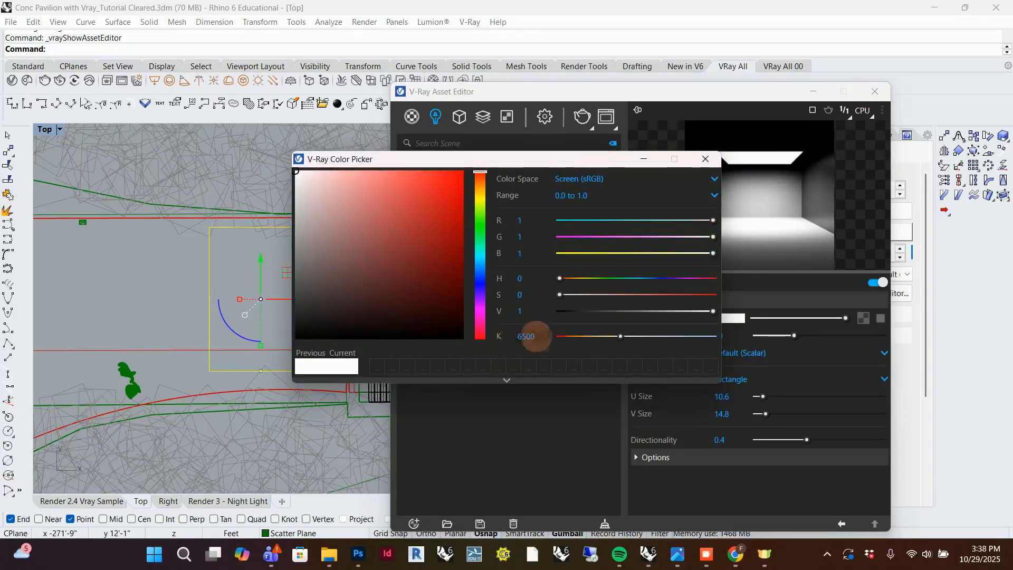
pyautogui.moveTo(618, 336)
pyautogui.mouseDown()
pyautogui.moveTo(592, 336)
pyautogui.moveTo(685, 336)
pyautogui.moveTo(600, 336)
pyautogui.moveTo(626, 336)
pyautogui.moveTo(616, 336)
pyautogui.mouseUp()
pyautogui.doubleClick(523, 335)
pyautogui.write('6')
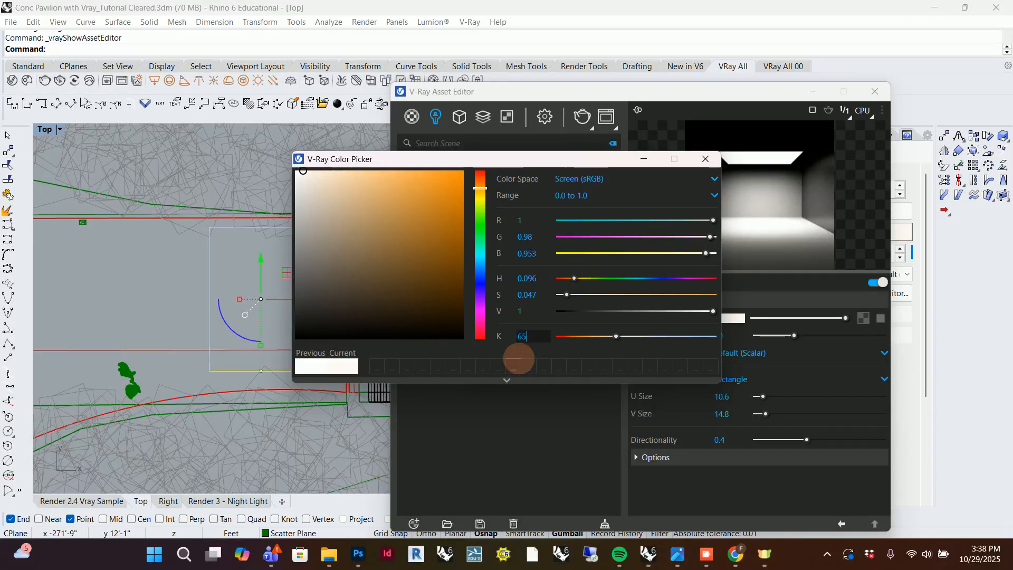
pyautogui.press('Return')
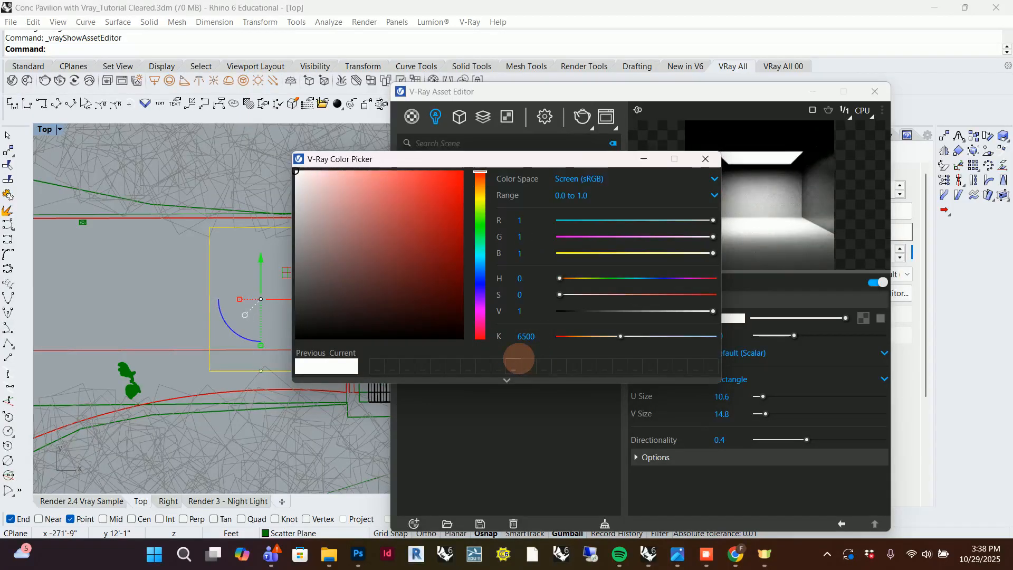
# Try a color temperature of 5800 K for the rectangle light, reset it to 6500 K, and close the color picker.
pyautogui.doubleClick(535, 336)
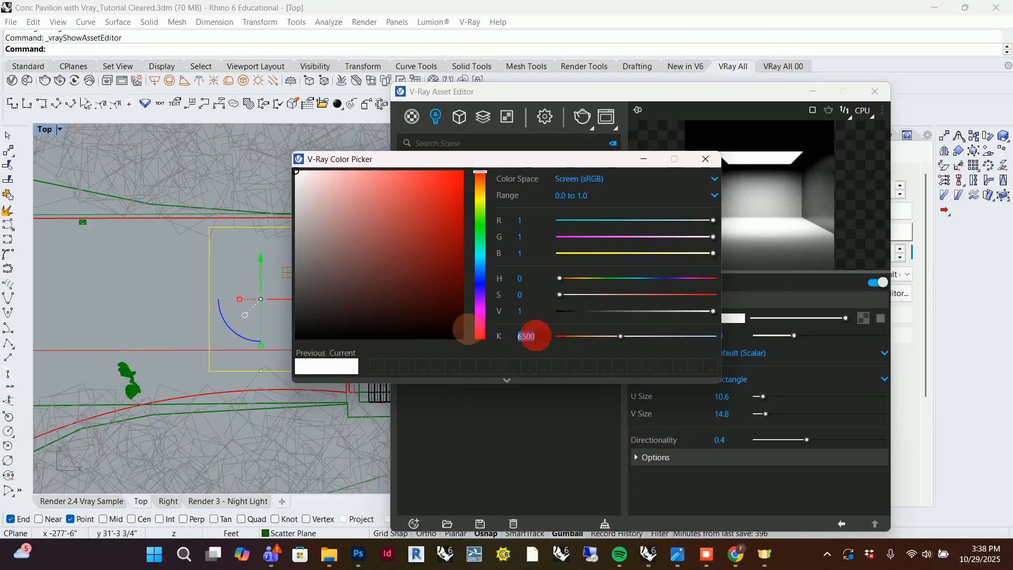
pyautogui.write('5')
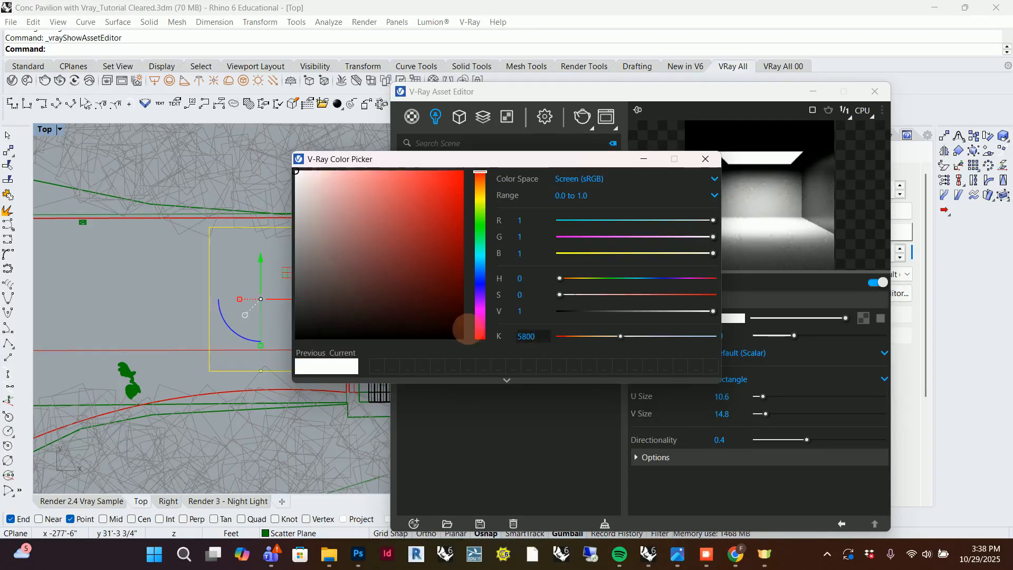
pyautogui.press('Return')
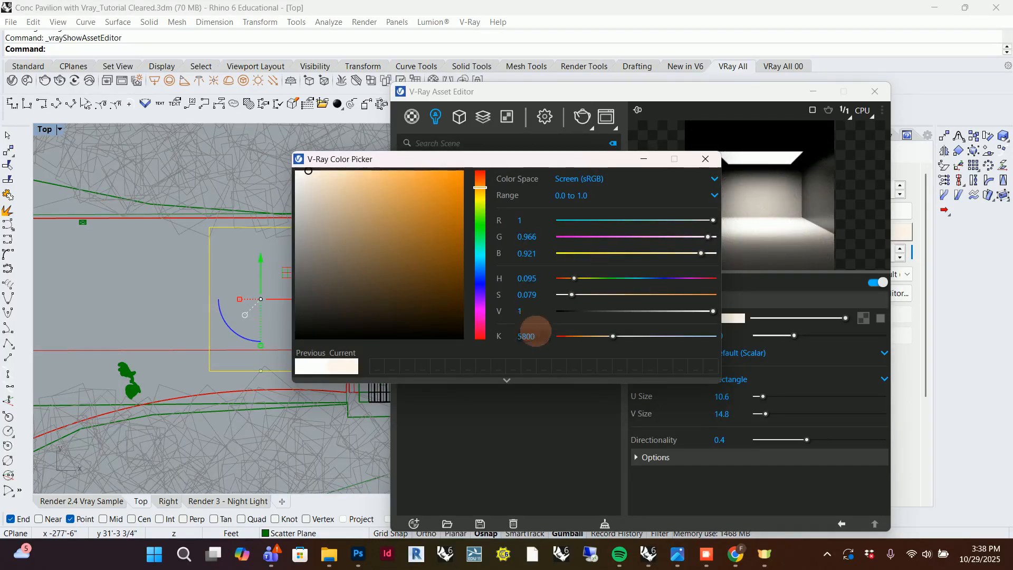
pyautogui.doubleClick(538, 335)
pyautogui.write('0')
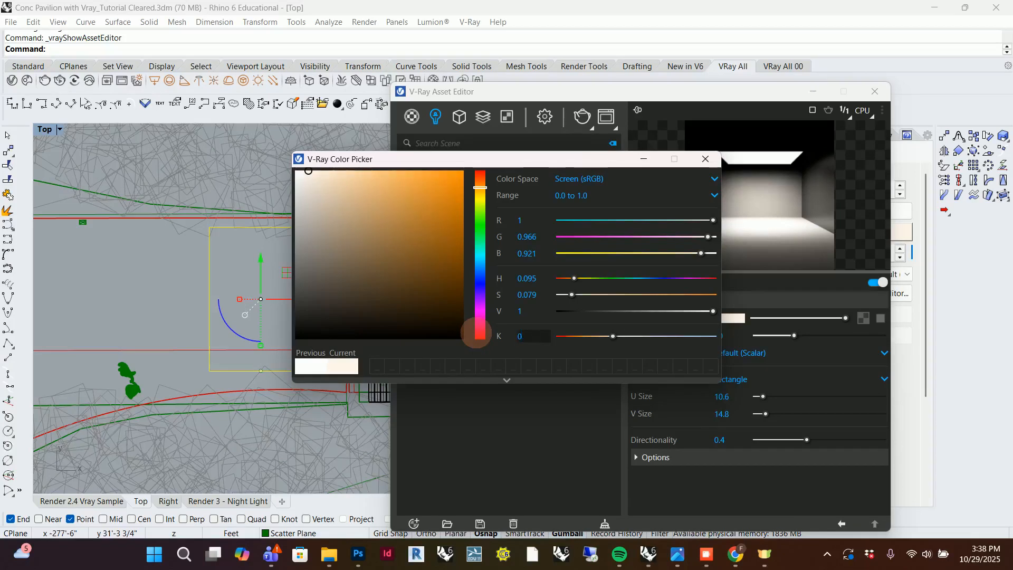
pyautogui.write('50')
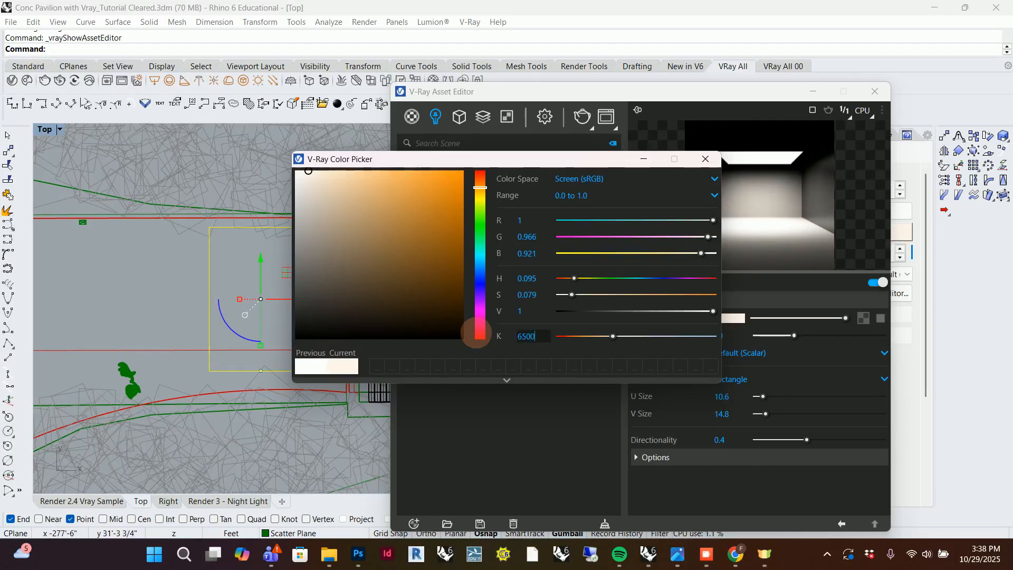
pyautogui.write('0')
pyautogui.press('Return')
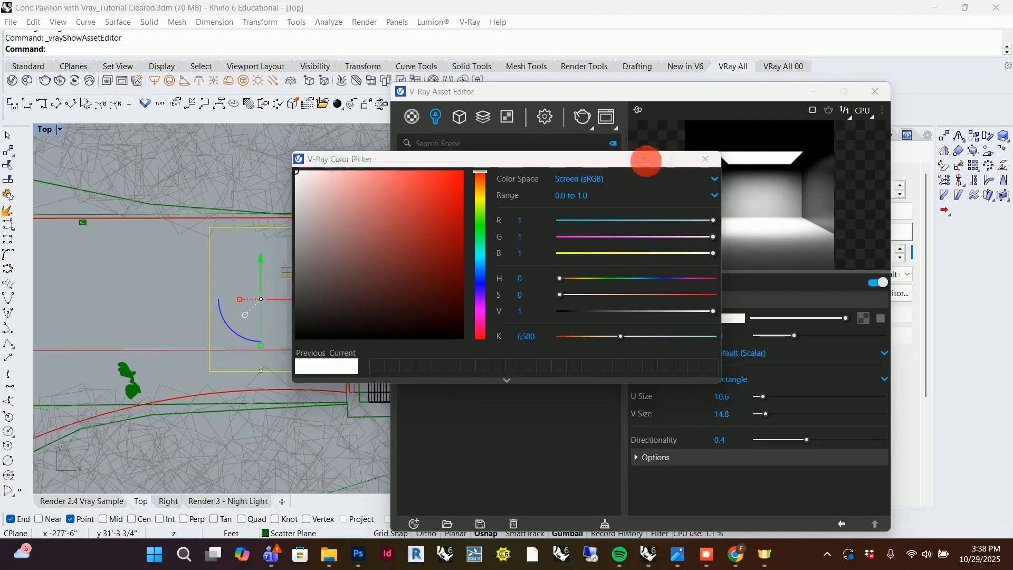
pyautogui.click(645, 159)
# Delete the trial rectangle light beside the slatted pavilion roof in the Top view.
pyautogui.click(327, 272)
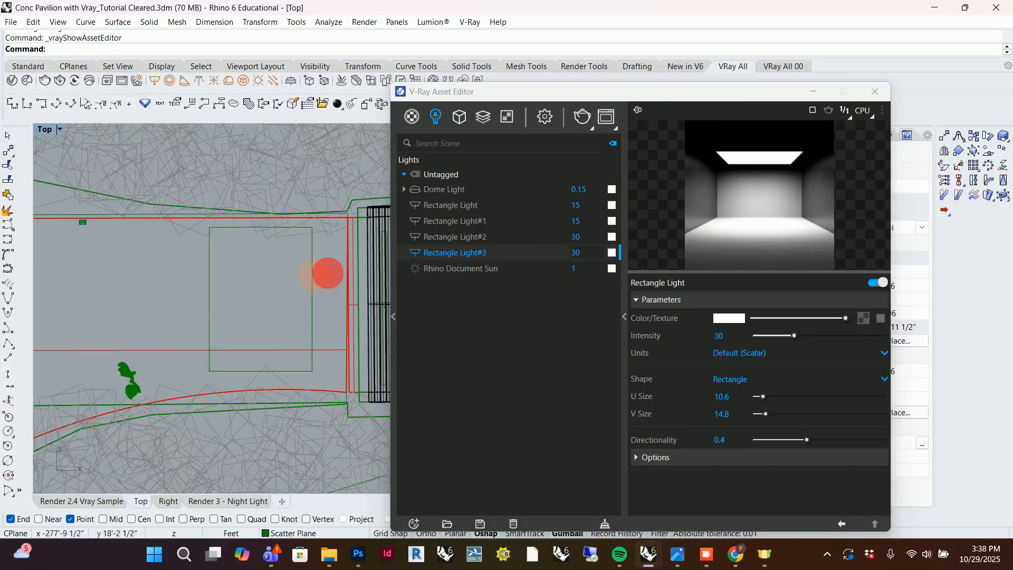
pyautogui.click(314, 274)
pyautogui.click(819, 86)
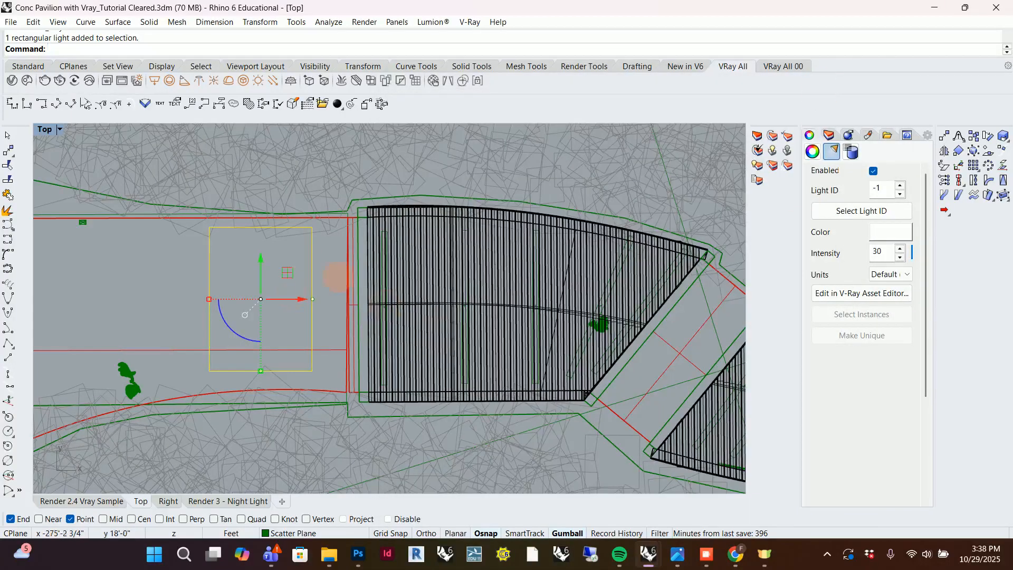
pyautogui.press('Delete')
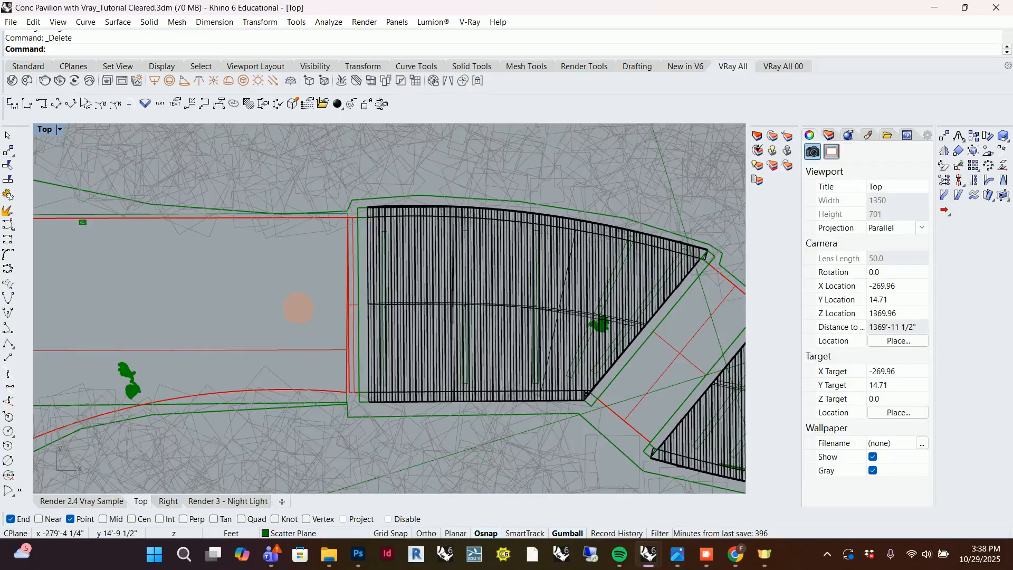
# Examine the pavilion, its end terraces and the surrounding site in the Top view.
pyautogui.scroll(-3, 137, 353)
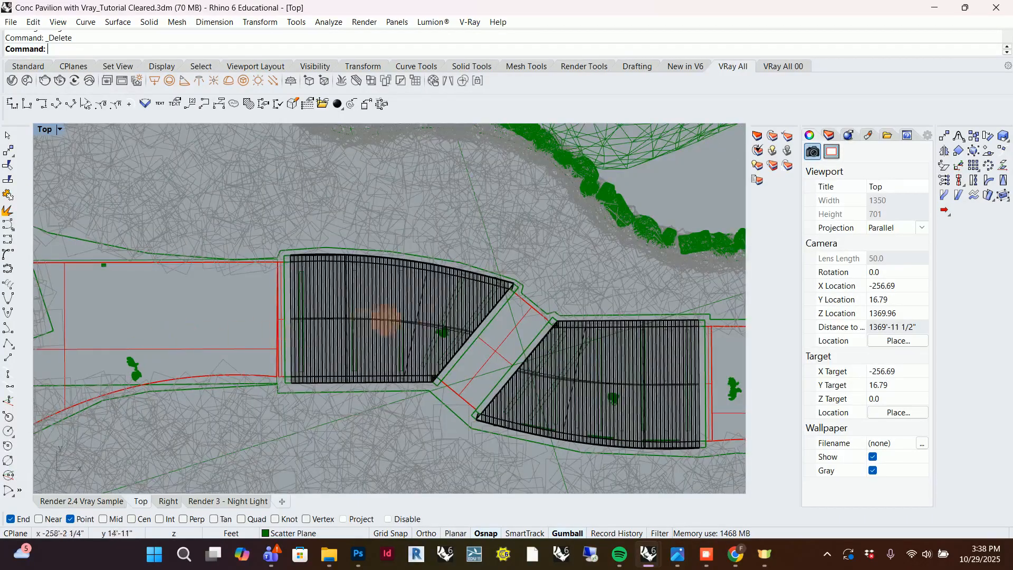
pyautogui.scroll(-2, 238, 358)
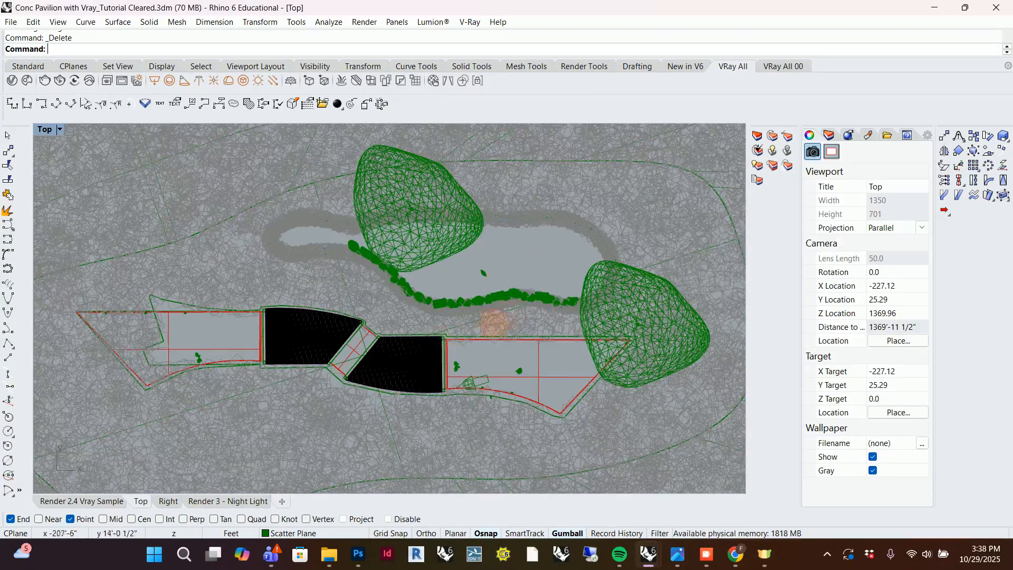
pyautogui.scroll(3, 545, 316)
pyautogui.scroll(2, 545, 316)
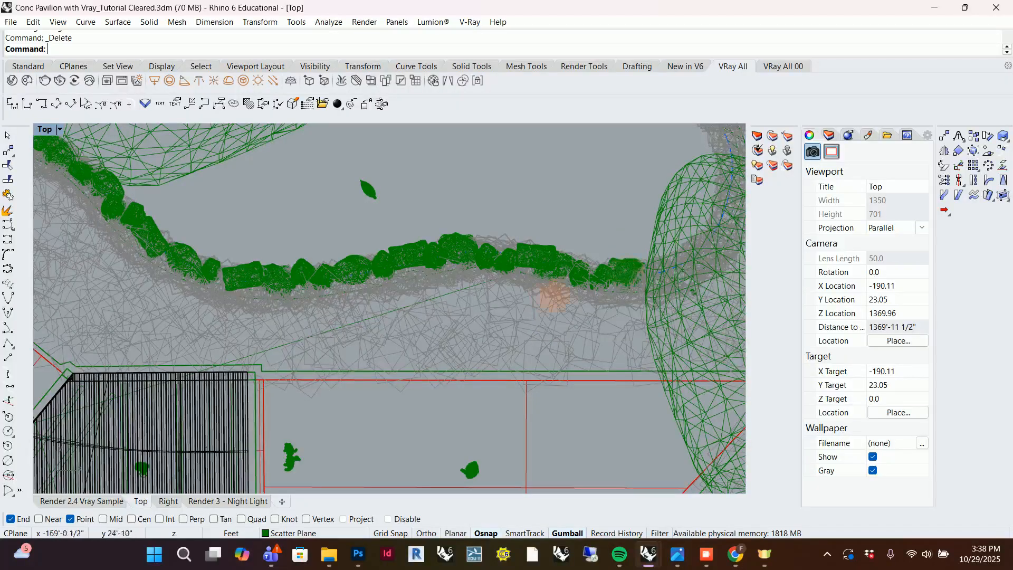
pyautogui.scroll(-6, 501, 261)
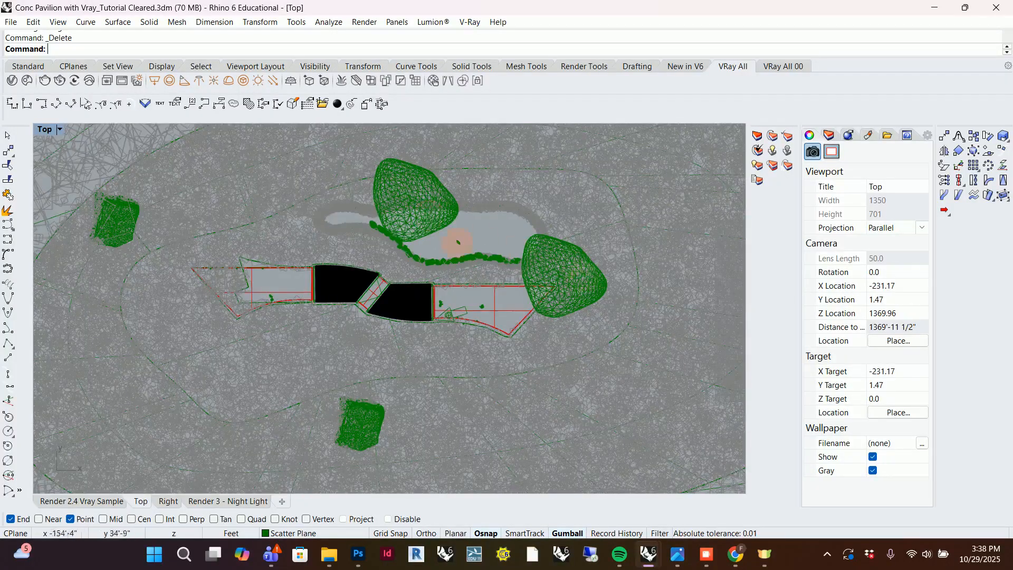
pyautogui.scroll(5, 458, 242)
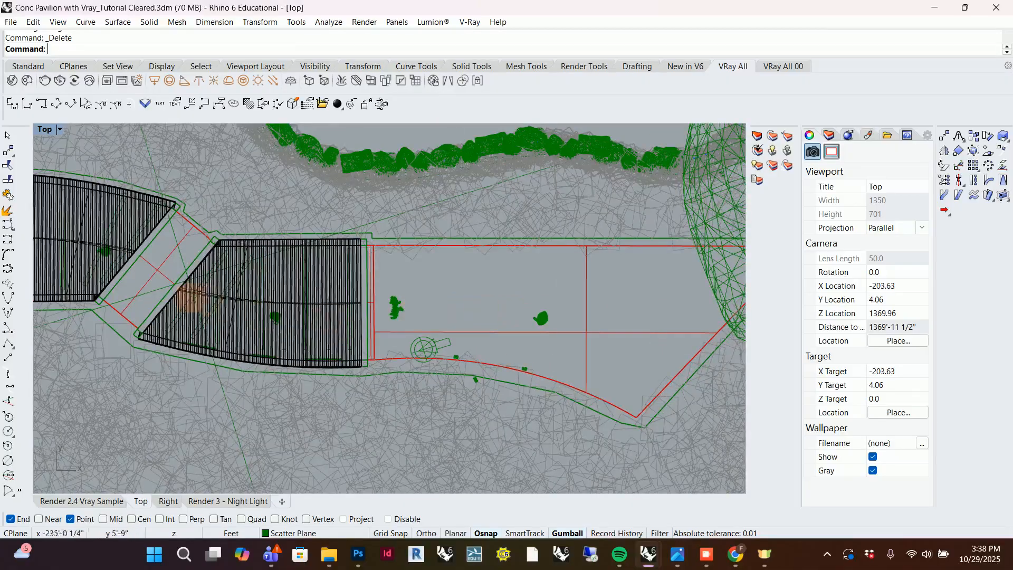
pyautogui.scroll(-6, 527, 311)
pyautogui.scroll(6, 464, 327)
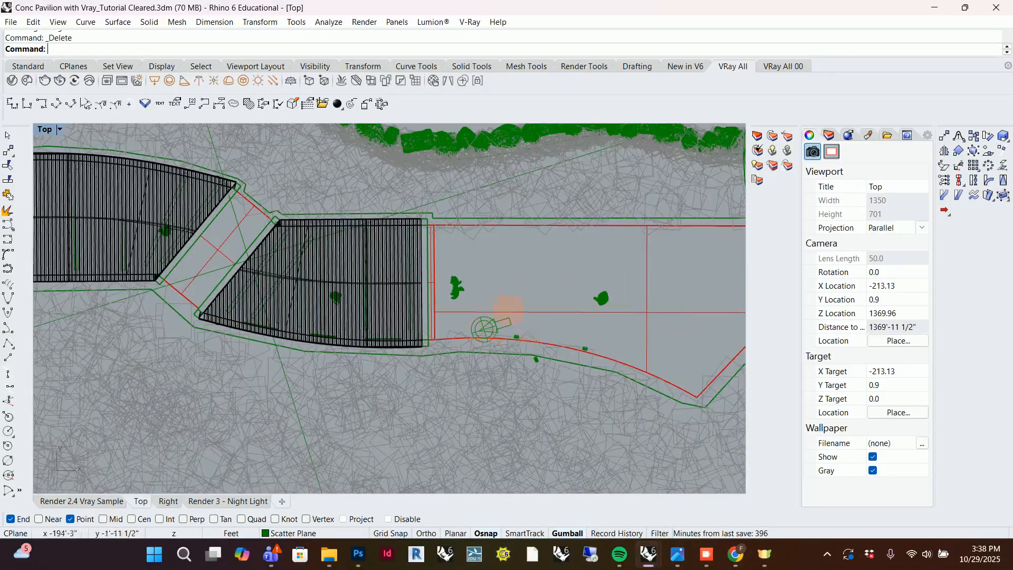
pyautogui.scroll(-8, 560, 311)
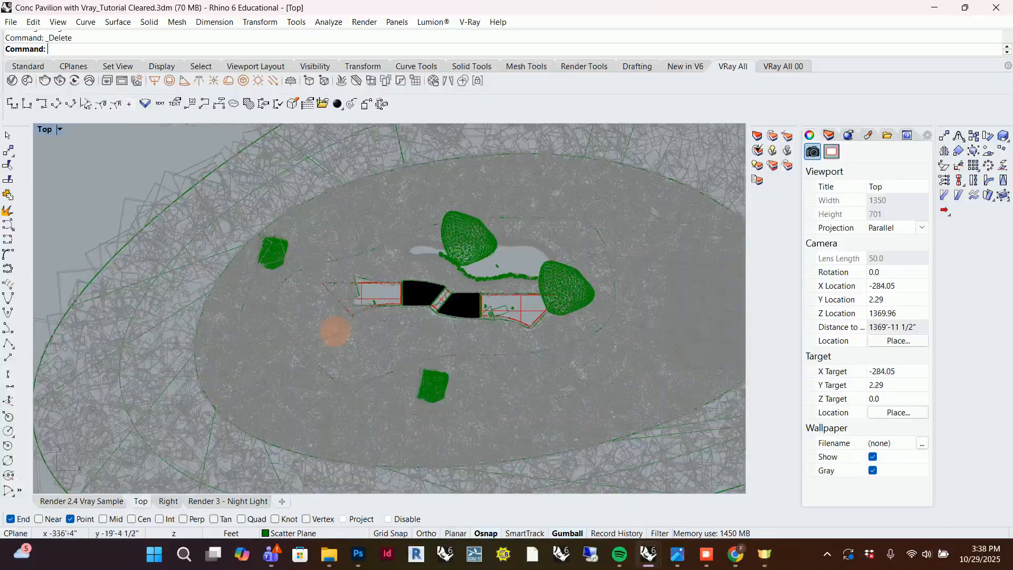
pyautogui.scroll(-2, 271, 350)
pyautogui.scroll(8, 429, 339)
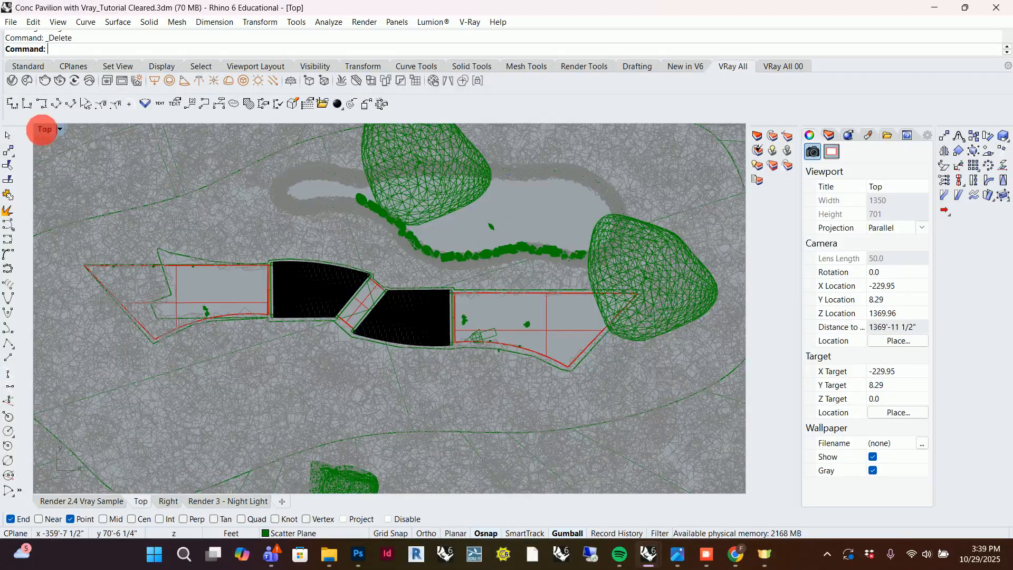
# Switch to the Render 2.4 Vray Sample view and open the V-Ray render settings.
pyautogui.doubleClick(44, 129)
pyautogui.doubleClick(473, 130)
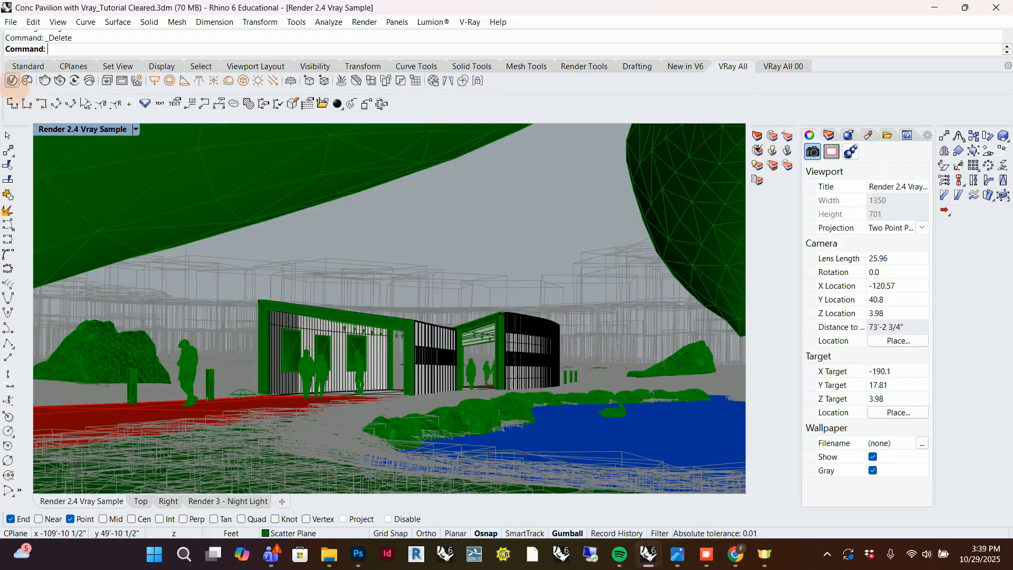
pyautogui.click(27, 80)
pyautogui.moveTo(570, 101); pyautogui.dragTo(499, 79)
pyautogui.click(474, 91)
# Review the render, camera, depth of field and render output settings against the perspective view.
pyautogui.scroll(3, 509, 270)
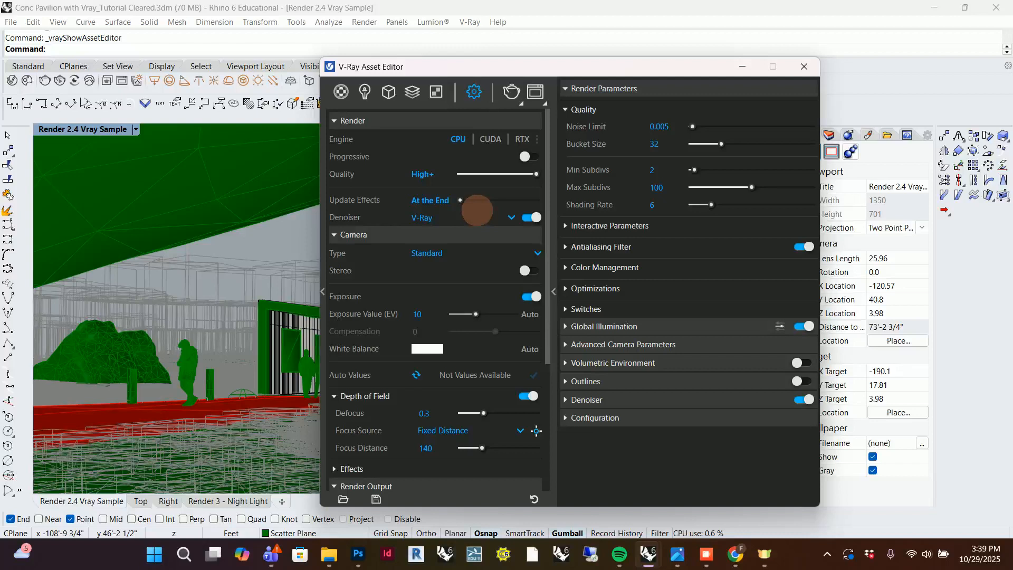
pyautogui.scroll(-2, 491, 243)
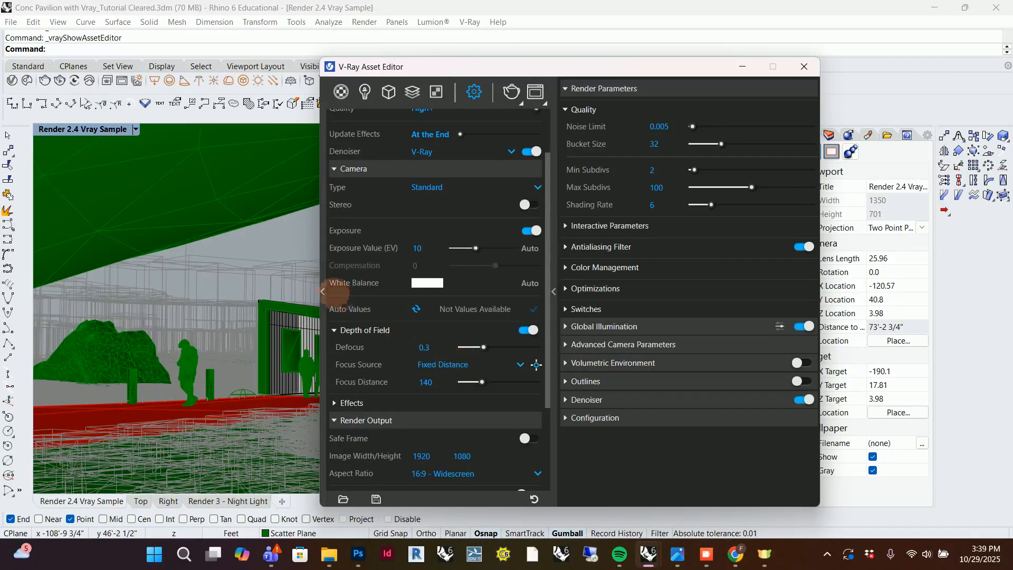
pyautogui.scroll(-2, 432, 302)
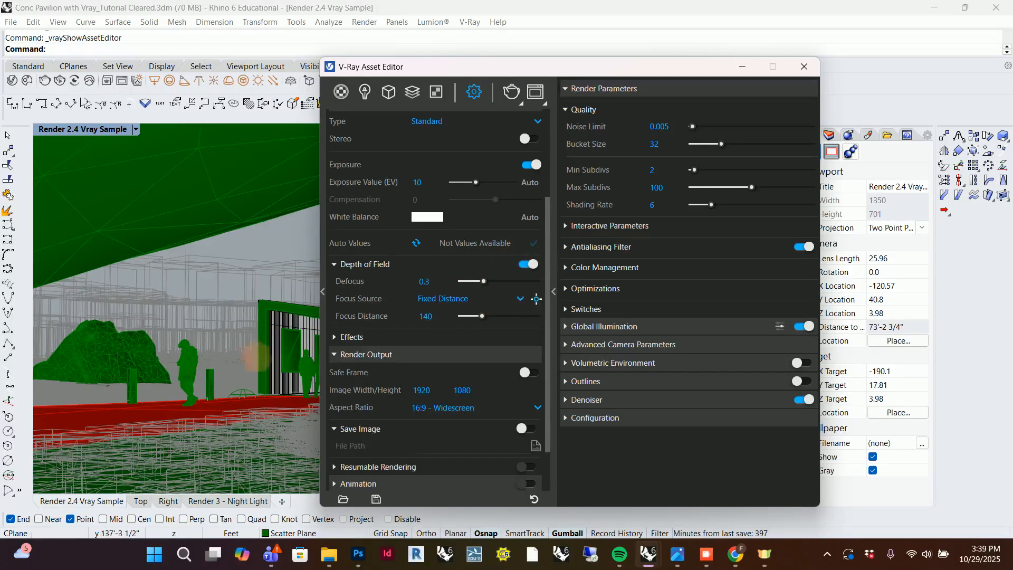
pyautogui.moveTo(657, 66); pyautogui.dragTo(976, 93)
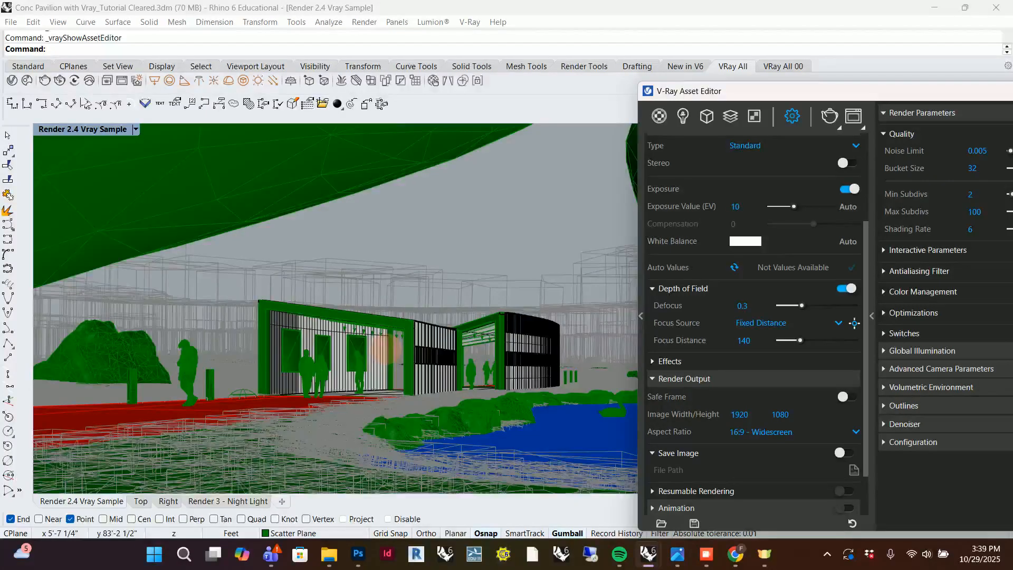
pyautogui.moveTo(845, 90); pyautogui.dragTo(643, 61)
pyautogui.scroll(-2, 572, 389)
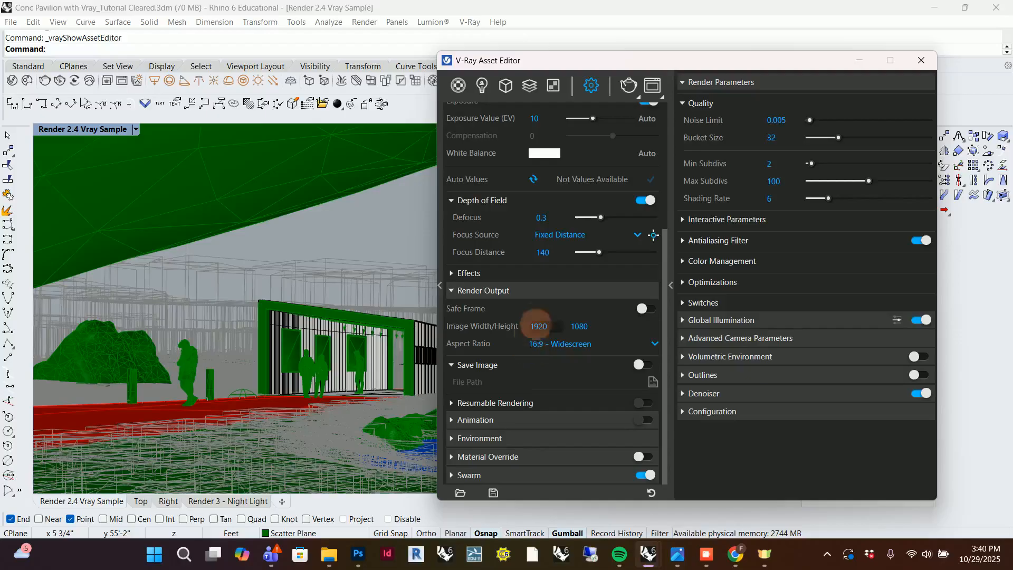
pyautogui.moveTo(649, 63); pyautogui.dragTo(584, 62)
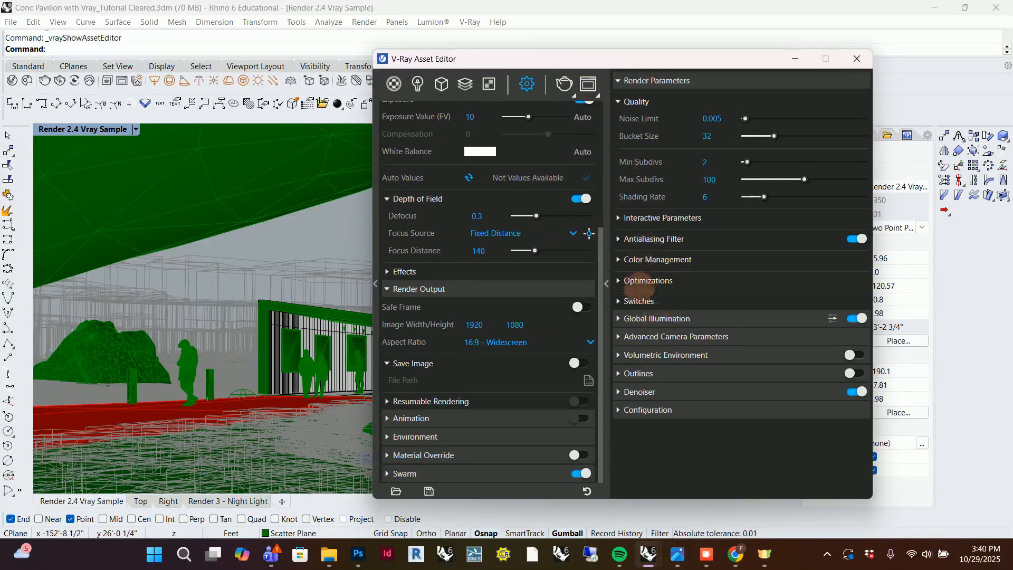
pyautogui.moveTo(653, 57); pyautogui.dragTo(639, 72)
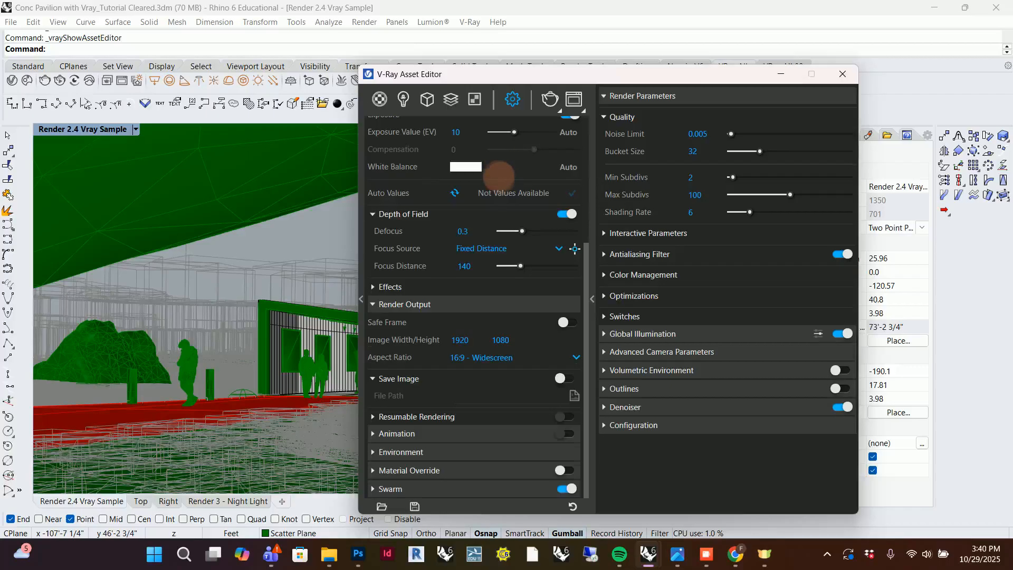
# Compare the High and Medium+ render quality presets, and set the quality to High+.
pyautogui.scroll(4, 501, 174)
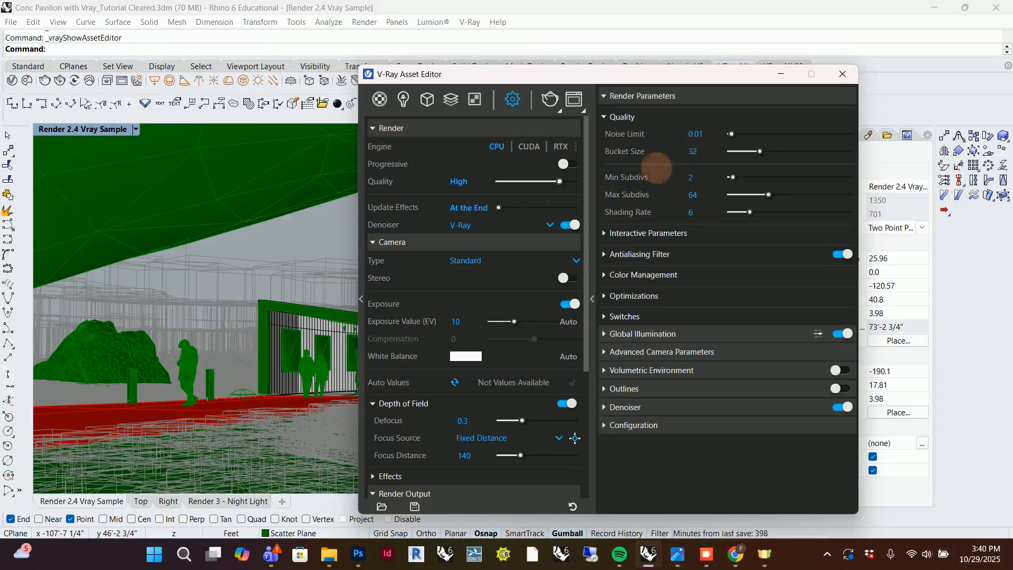
pyautogui.moveTo(559, 181); pyautogui.dragTo(544, 181)
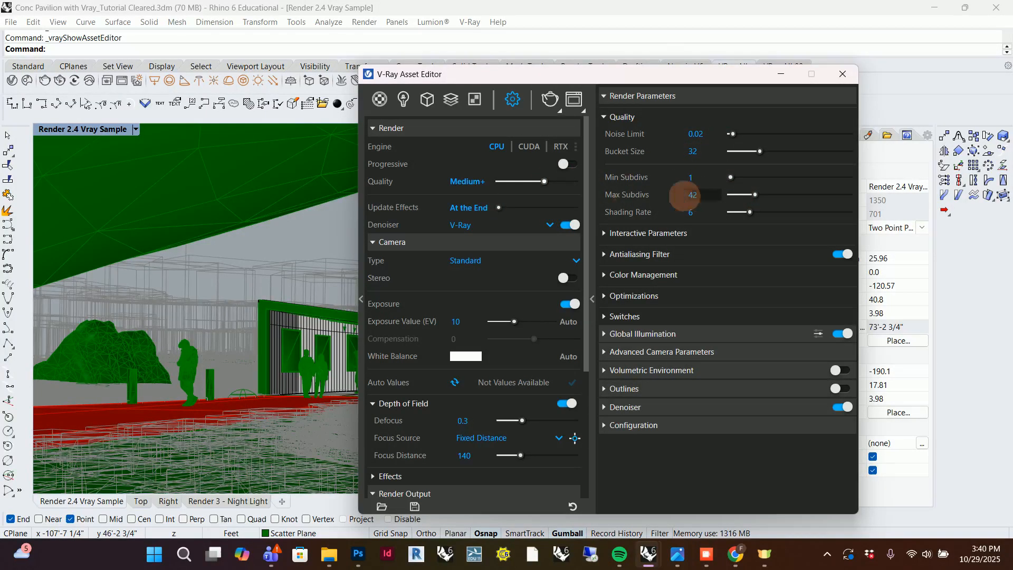
pyautogui.moveTo(544, 181); pyautogui.dragTo(575, 181)
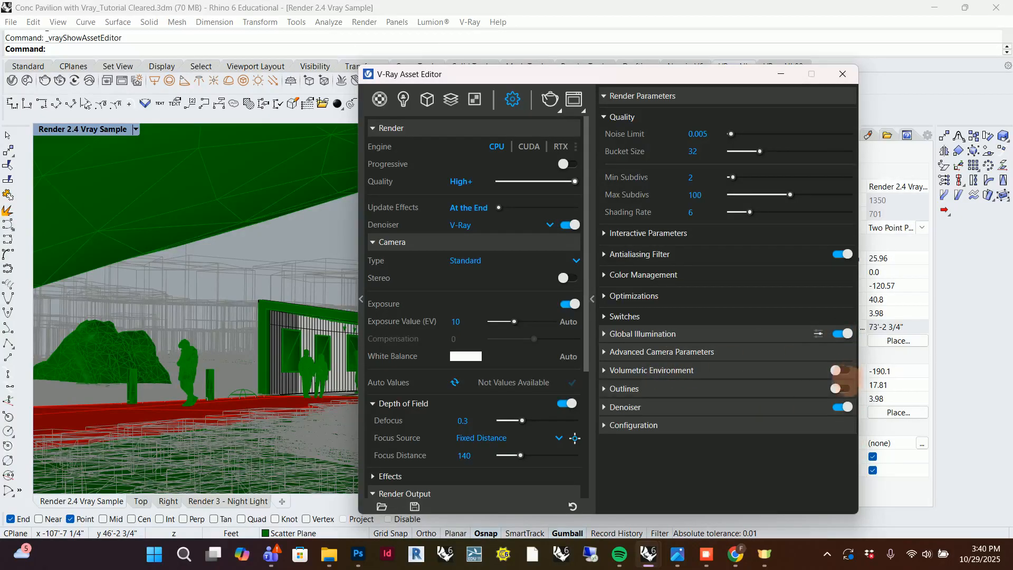
# Expand the denoiser's render parameters and review its engine, preset and mode.
pyautogui.click(633, 407)
pyautogui.scroll(-1, 747, 447)
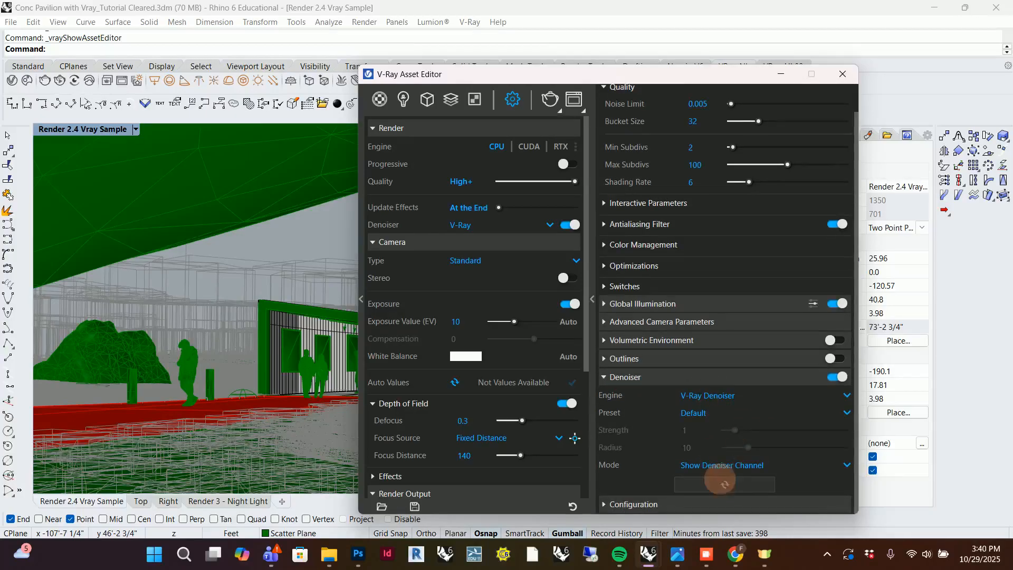
pyautogui.scroll(1, 735, 425)
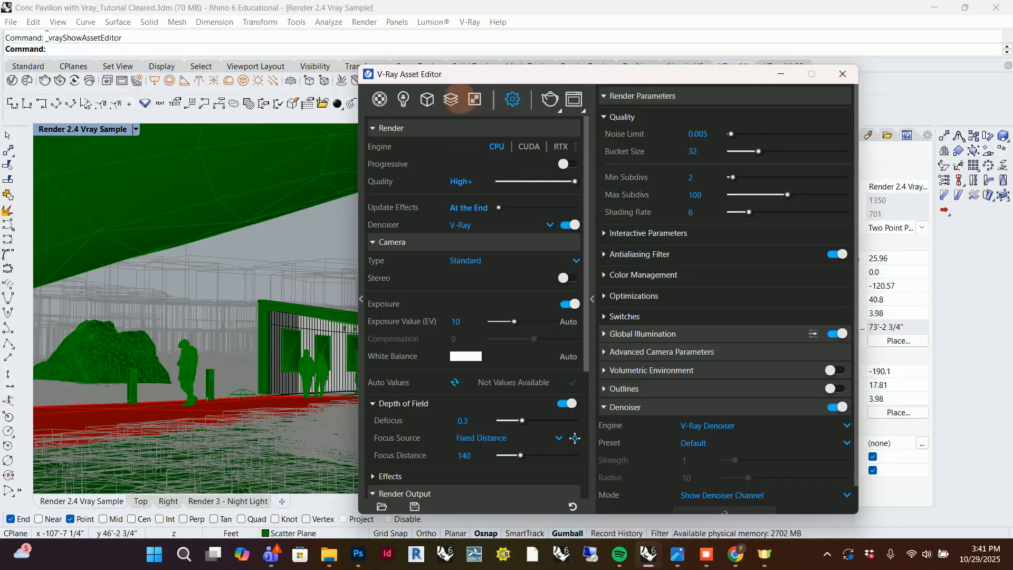
# Show the parameters of the Light Mix render element.
pyautogui.click(455, 99)
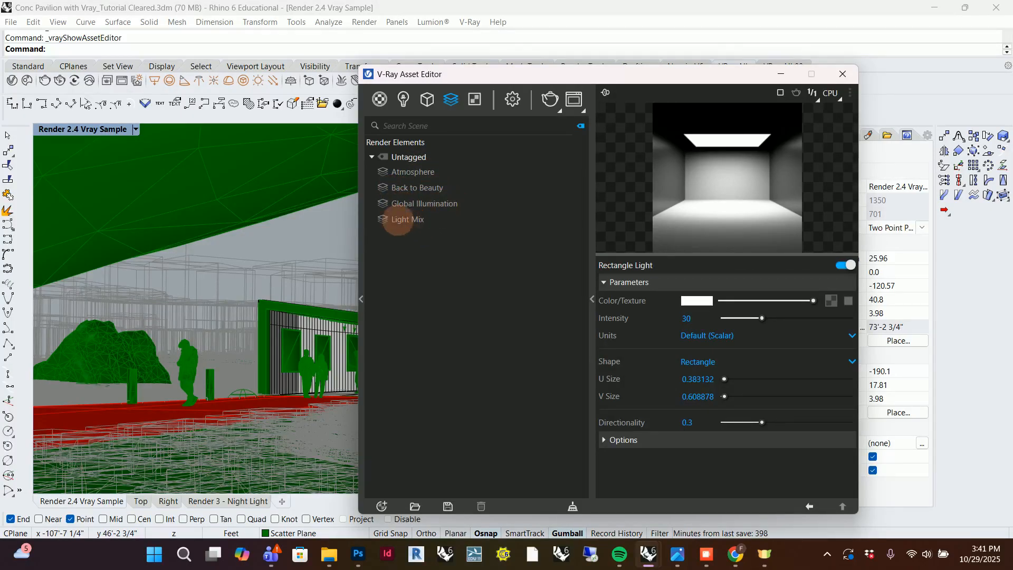
pyautogui.click(406, 219)
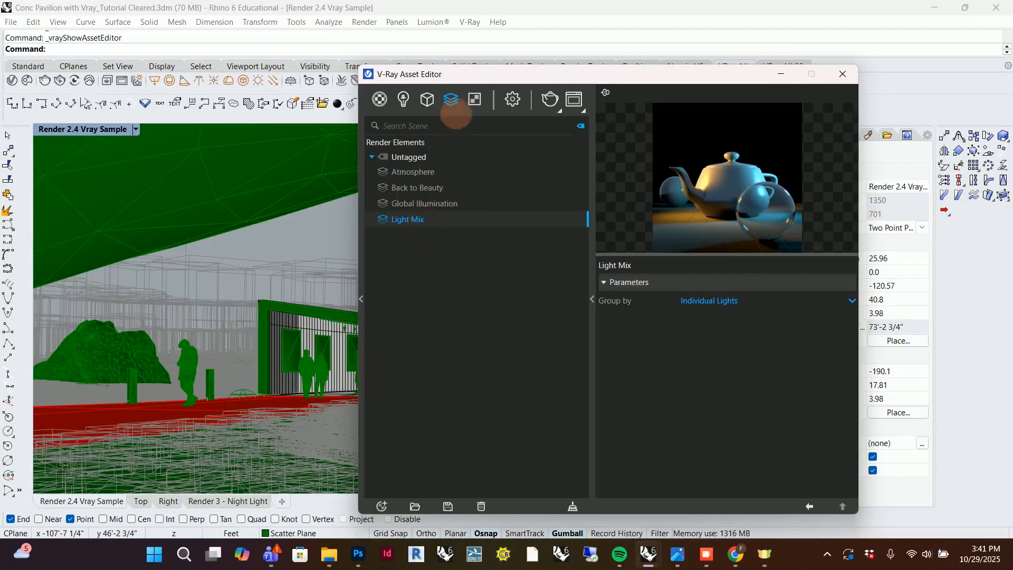
# Look through the render element types available to add to the scene, and close the list without adding one.
pyautogui.click(451, 100)
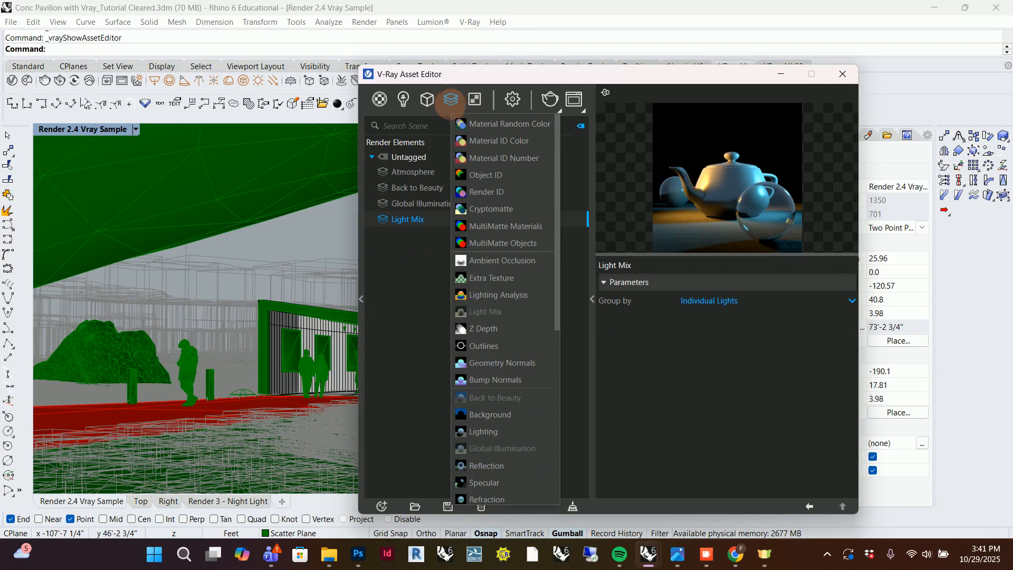
pyautogui.scroll(-3, 490, 242)
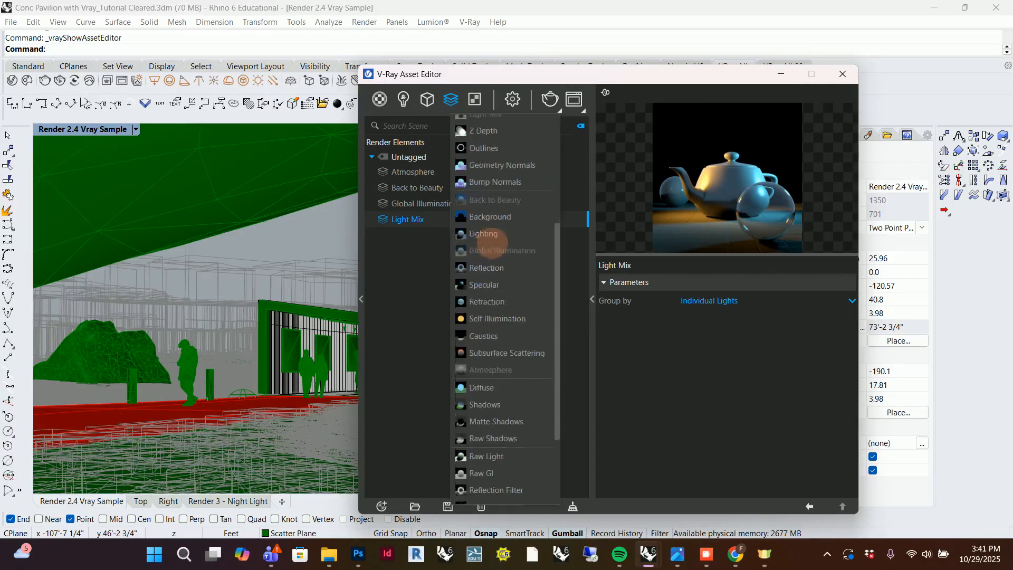
pyautogui.scroll(2, 508, 317)
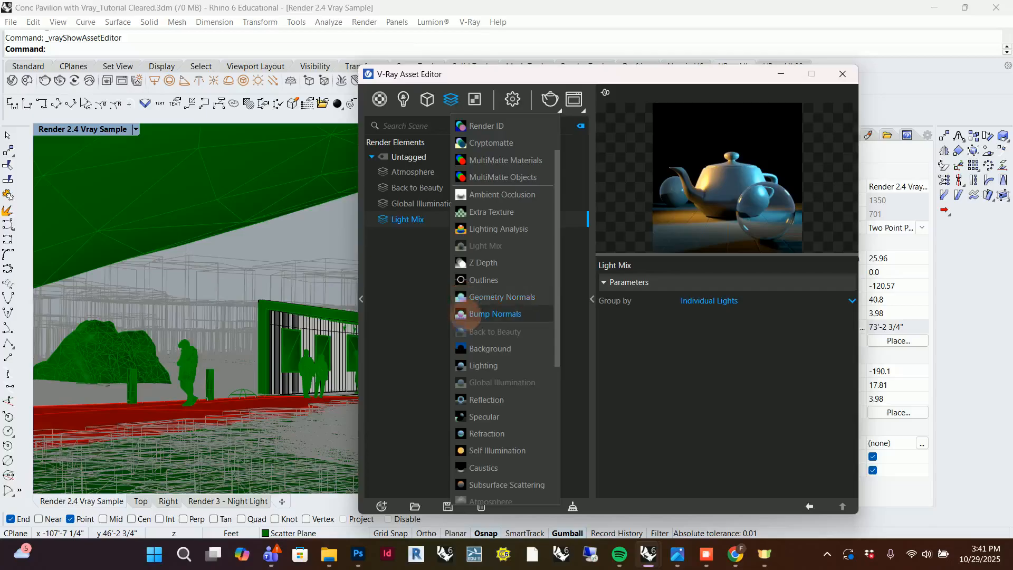
pyautogui.click(418, 303)
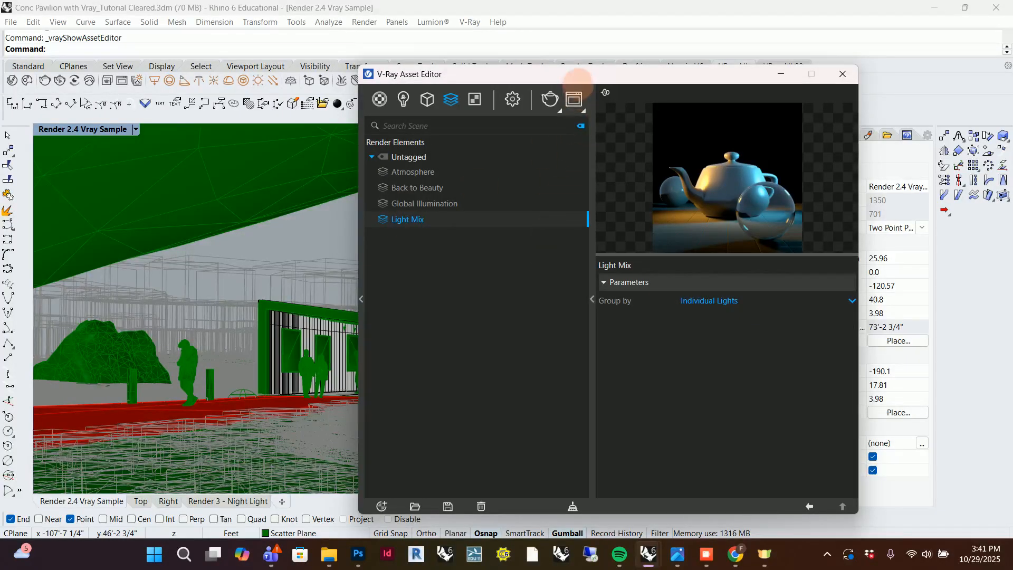
# Move the V-Ray Asset Editor clear of the viewport properties and show the Atmosphere render element's parameters.
pyautogui.moveTo(584, 75); pyautogui.dragTo(511, 68)
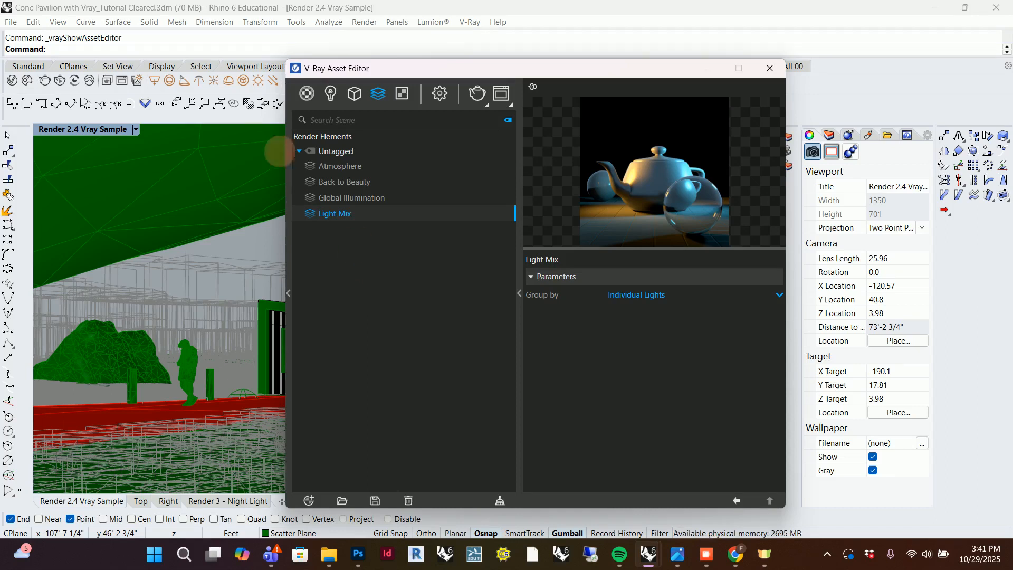
pyautogui.moveTo(599, 73); pyautogui.dragTo(549, 85)
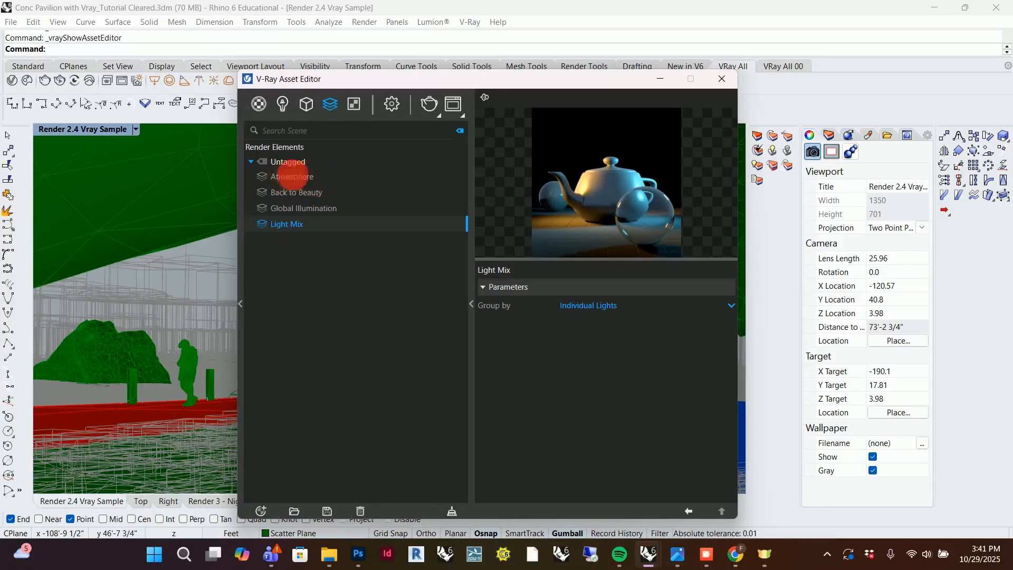
pyautogui.click(289, 177)
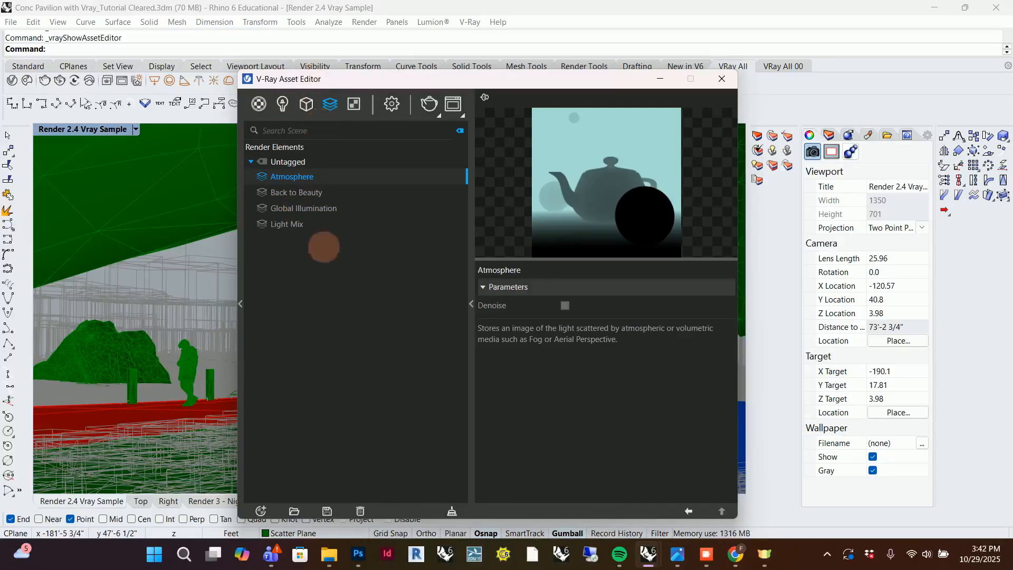
# Review the render settings again, covering quality, camera, depth of field and denoiser.
pyautogui.click(393, 101)
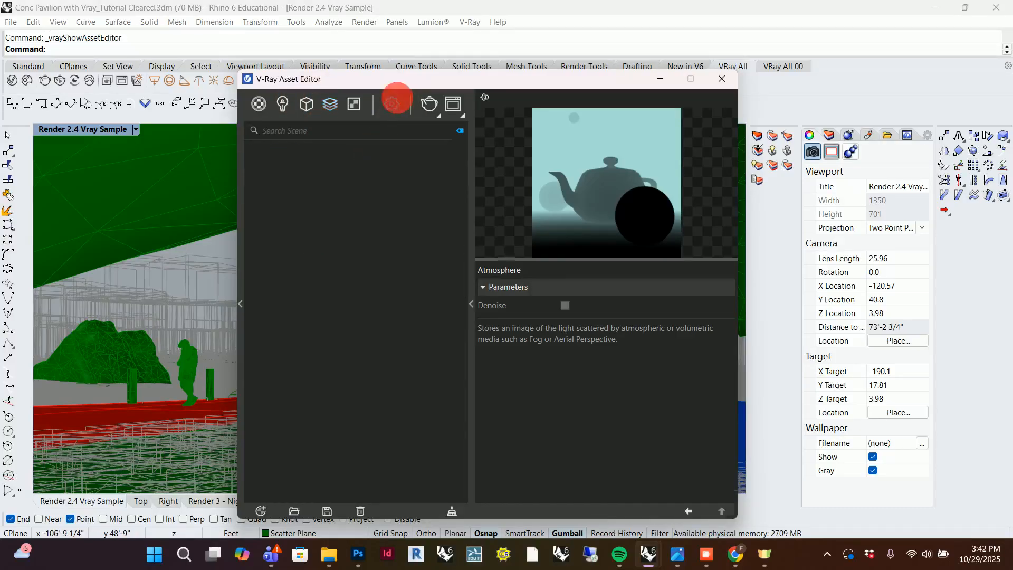
pyautogui.scroll(-4, 362, 255)
pyautogui.scroll(4, 395, 233)
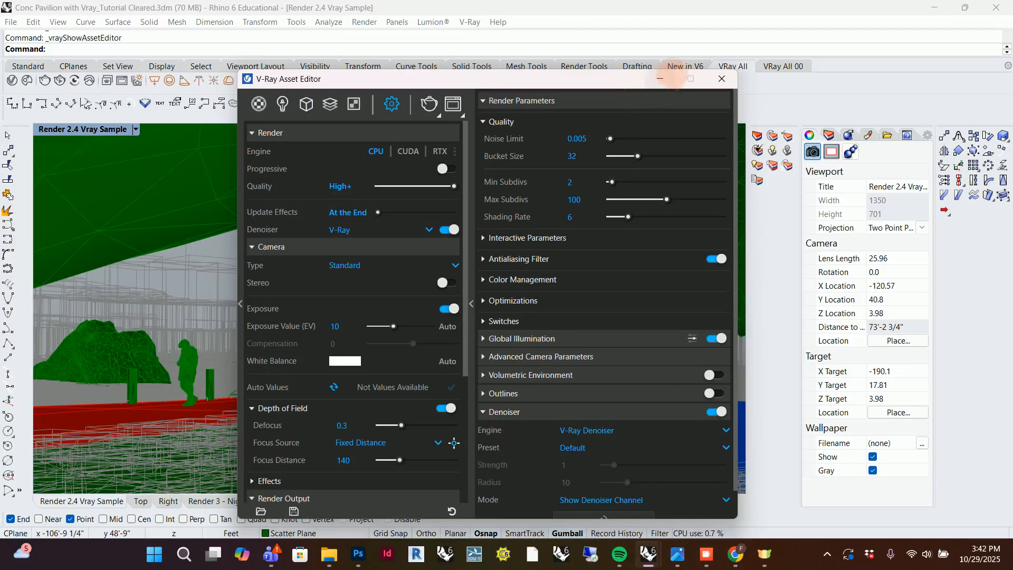
# Minimise the V-Ray Asset Editor and bring up the finished night rendering in the V-Ray Frame Buffer.
pyautogui.click(659, 78)
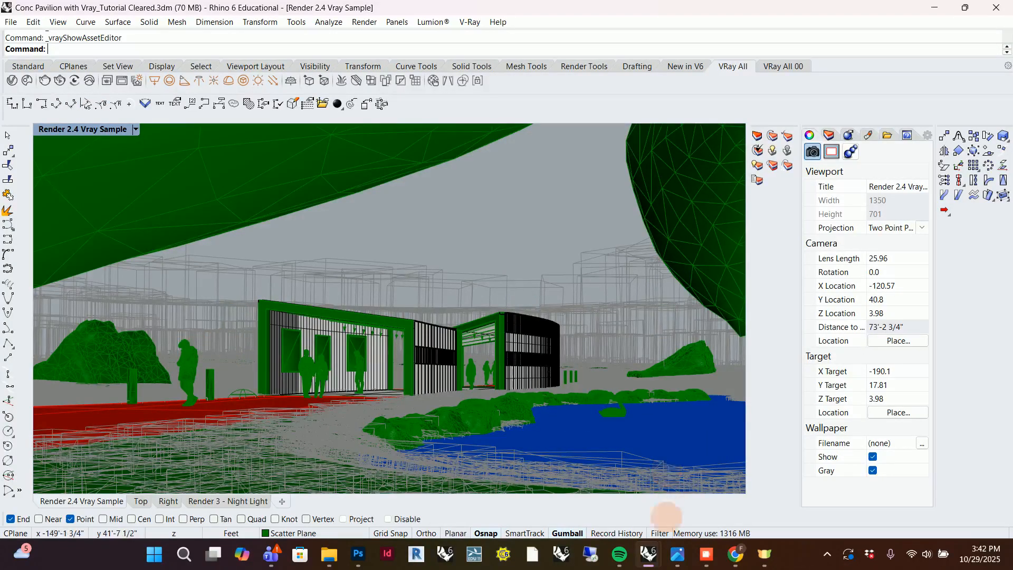
pyautogui.moveTo(648, 554)
pyautogui.click(691, 472)
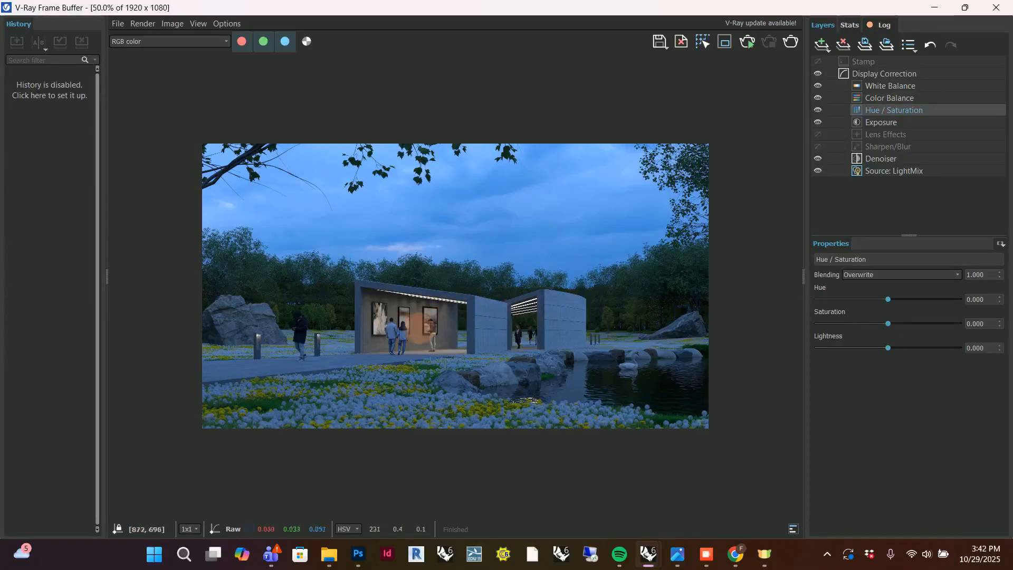
pyautogui.scroll(1, 419, 328)
pyautogui.scroll(-1, 510, 313)
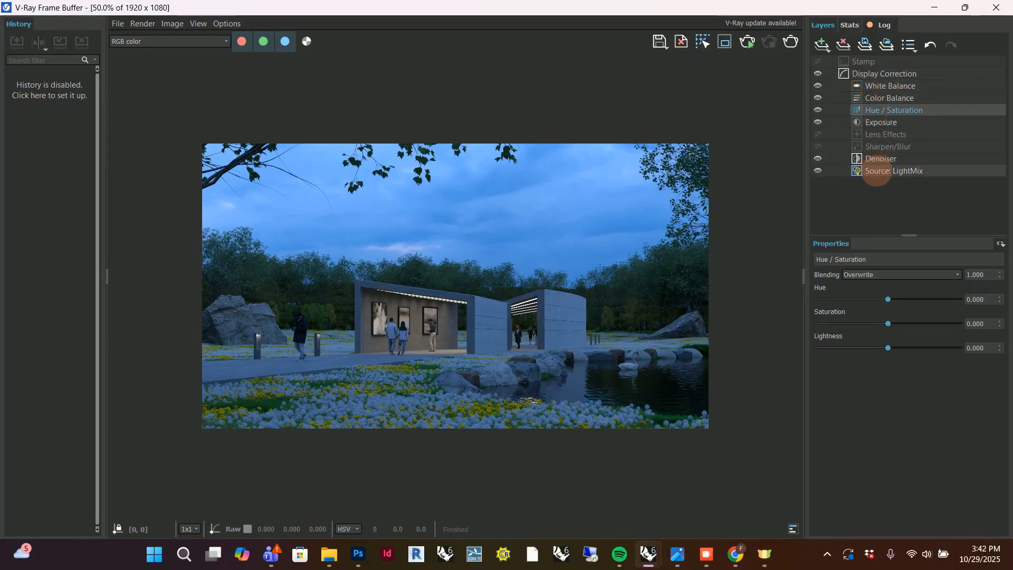
# Compare the RGB and LightMix modes of the source layer, and review the individual lights listed under LightMix.
pyautogui.click(877, 170)
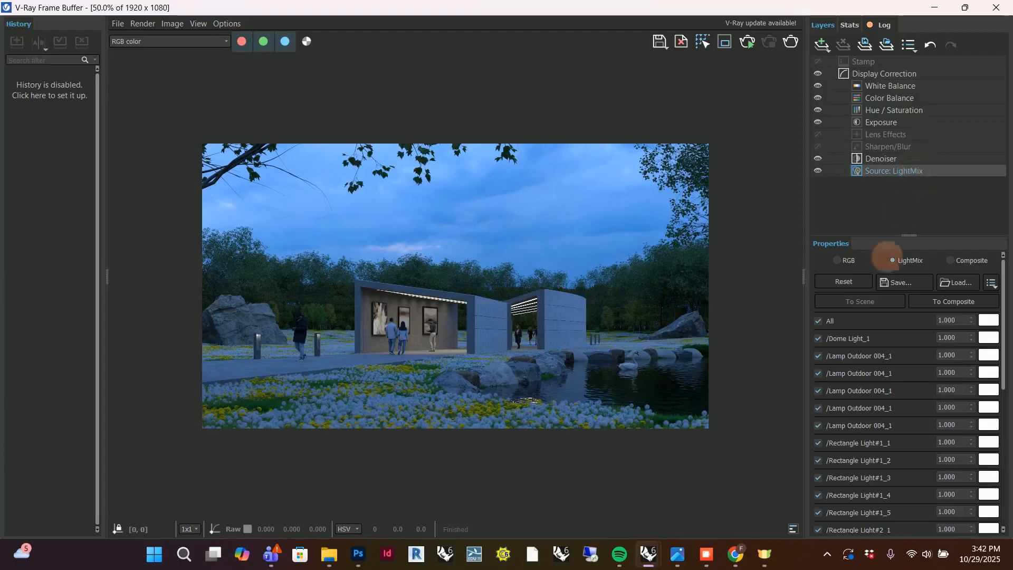
pyautogui.click(838, 260)
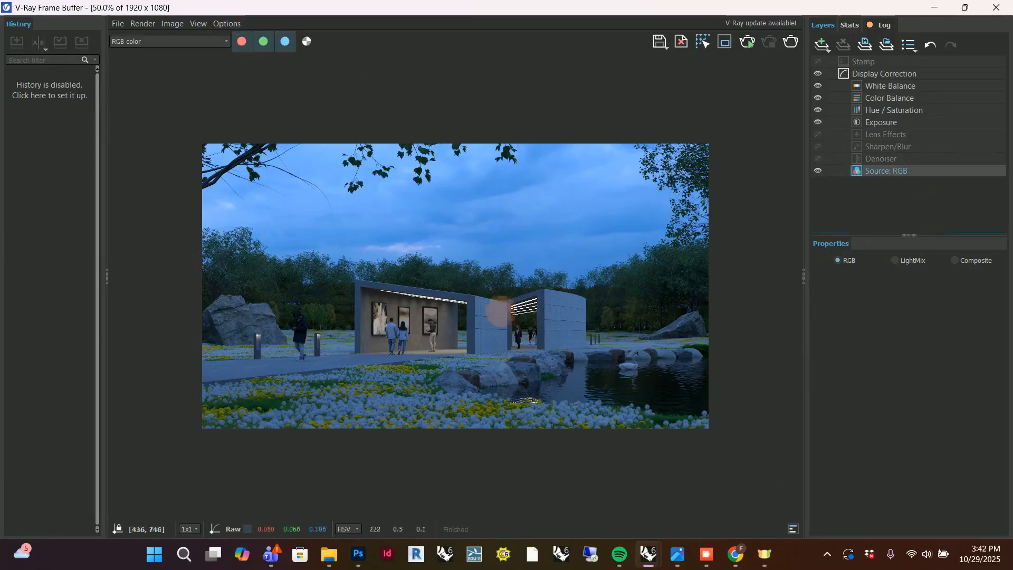
pyautogui.click(895, 260)
pyautogui.scroll(-2, 871, 364)
pyautogui.scroll(1, 871, 363)
pyautogui.scroll(-6, 877, 280)
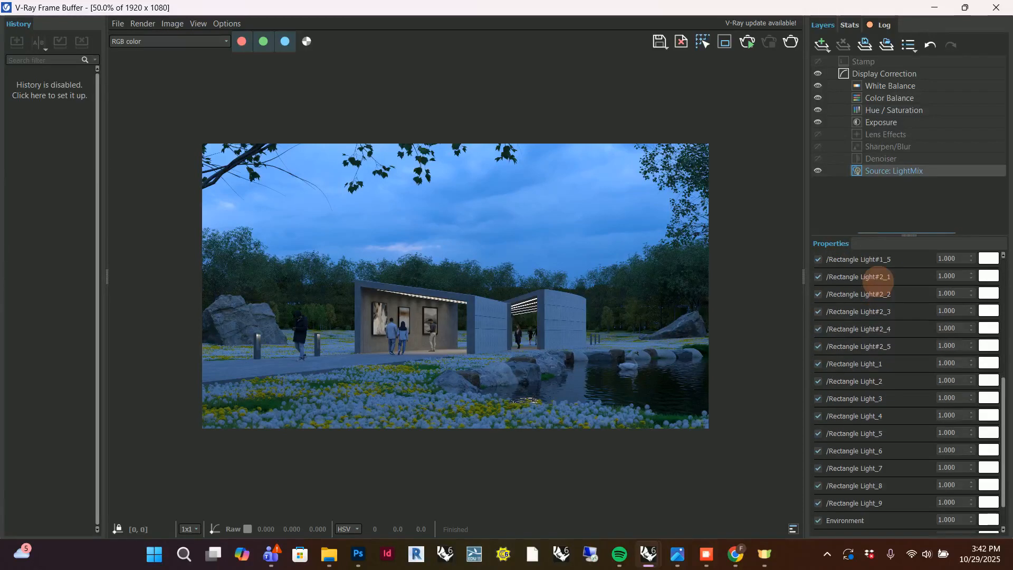
pyautogui.scroll(8, 891, 417)
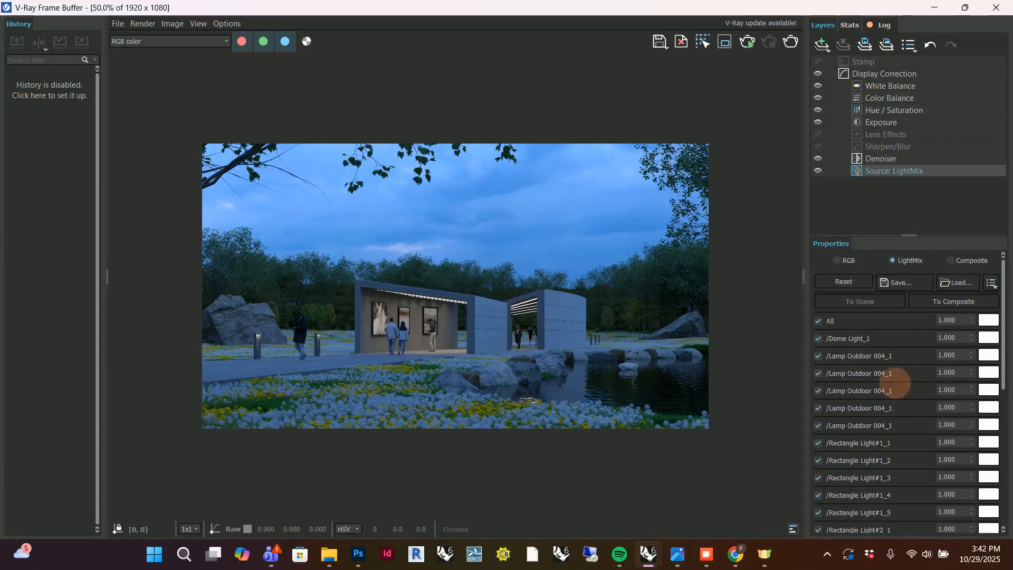
pyautogui.scroll(-6, 904, 348)
pyautogui.scroll(6, 905, 351)
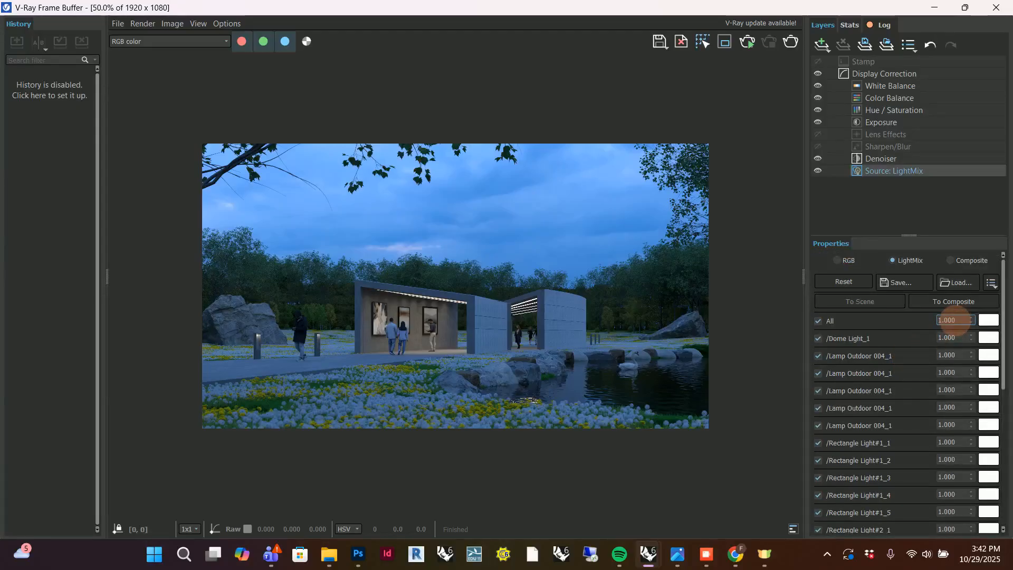
# Try a LightMix multiplier of 2 for all lights, and restore it to 1.
pyautogui.doubleClick(950, 320)
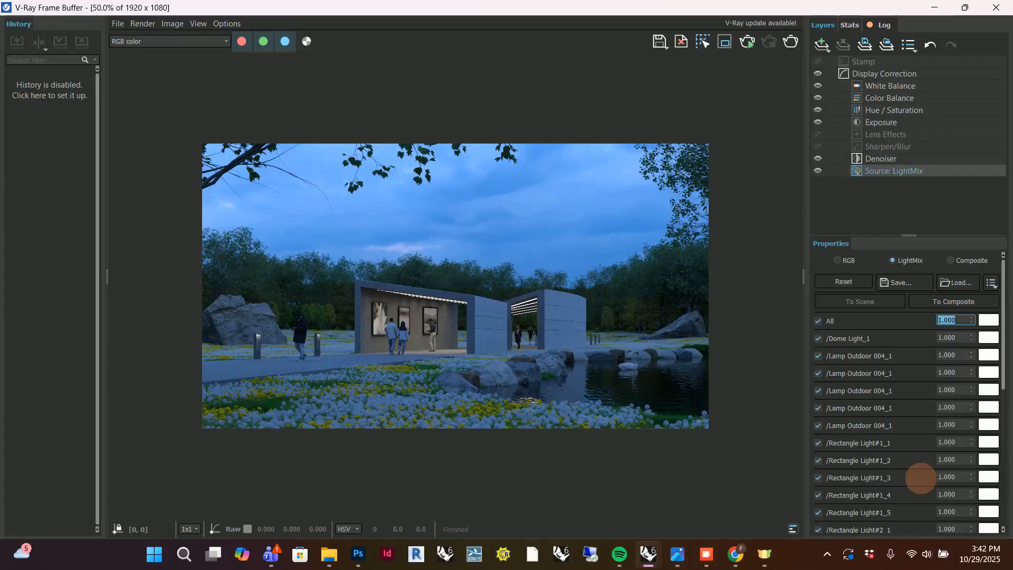
pyautogui.write('2')
pyautogui.press('Return')
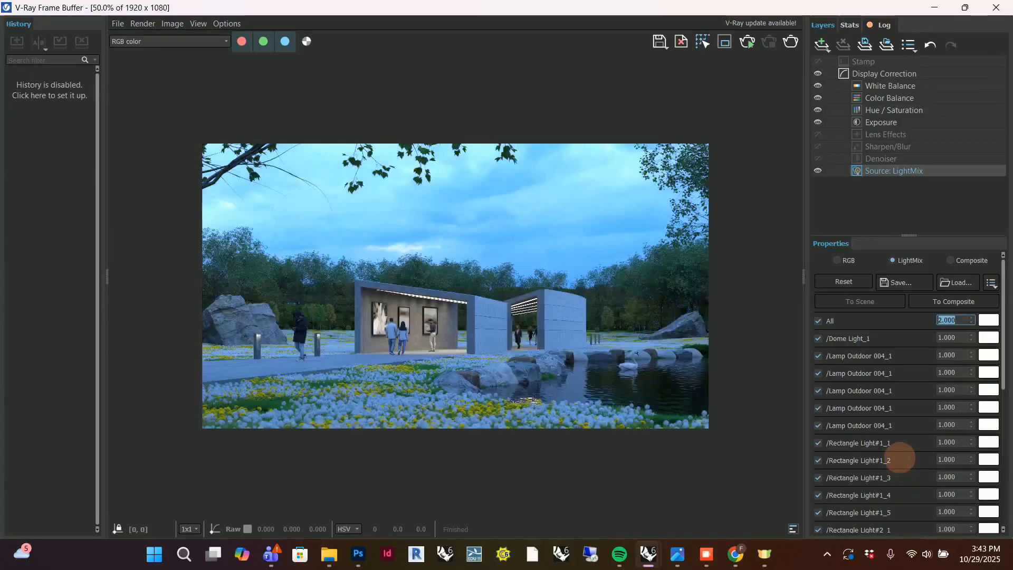
pyautogui.write('1.')
pyautogui.press('Return')
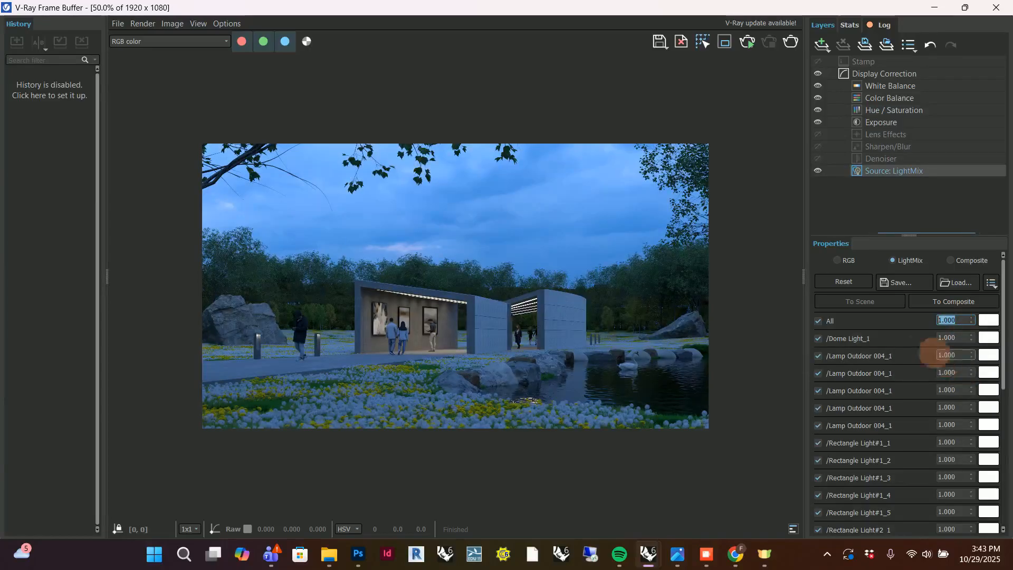
# Set the dome light's LightMix multiplier to 1.4 and inspect the rendered image.
pyautogui.click(952, 337)
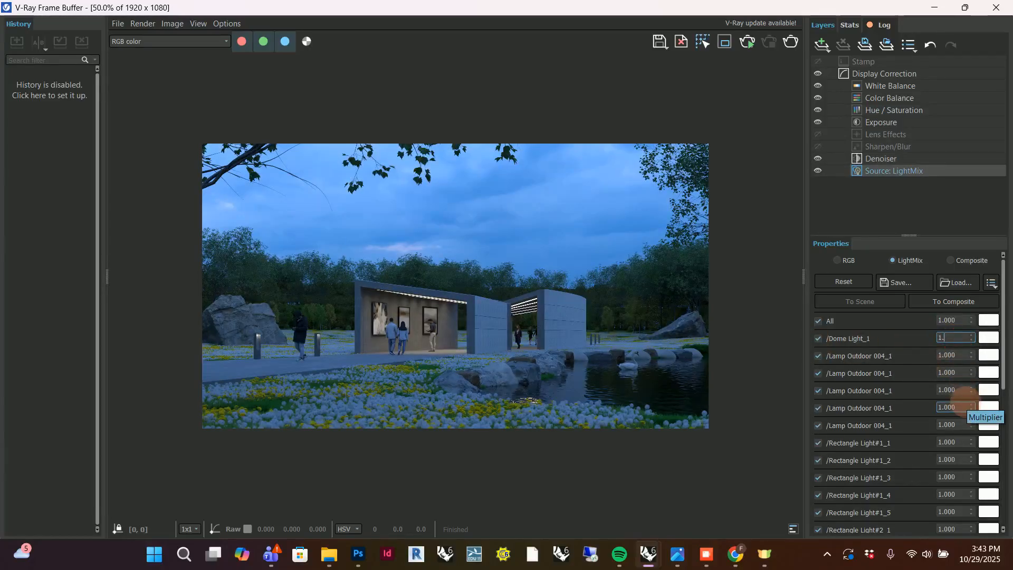
pyautogui.press('Return')
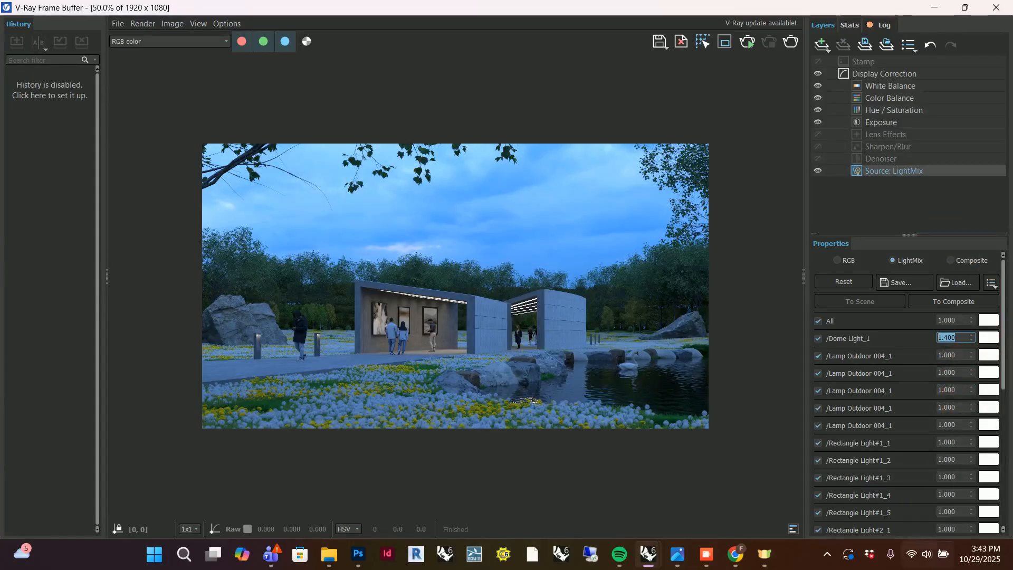
pyautogui.scroll(3, 493, 256)
pyautogui.scroll(-3, 493, 255)
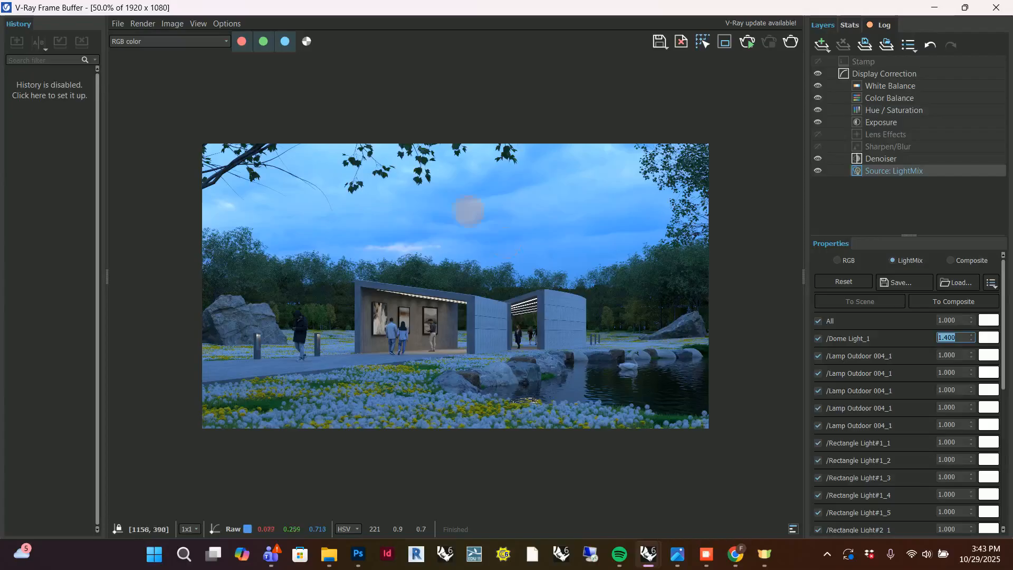
pyautogui.scroll(2, 481, 279)
pyautogui.scroll(-2, 491, 274)
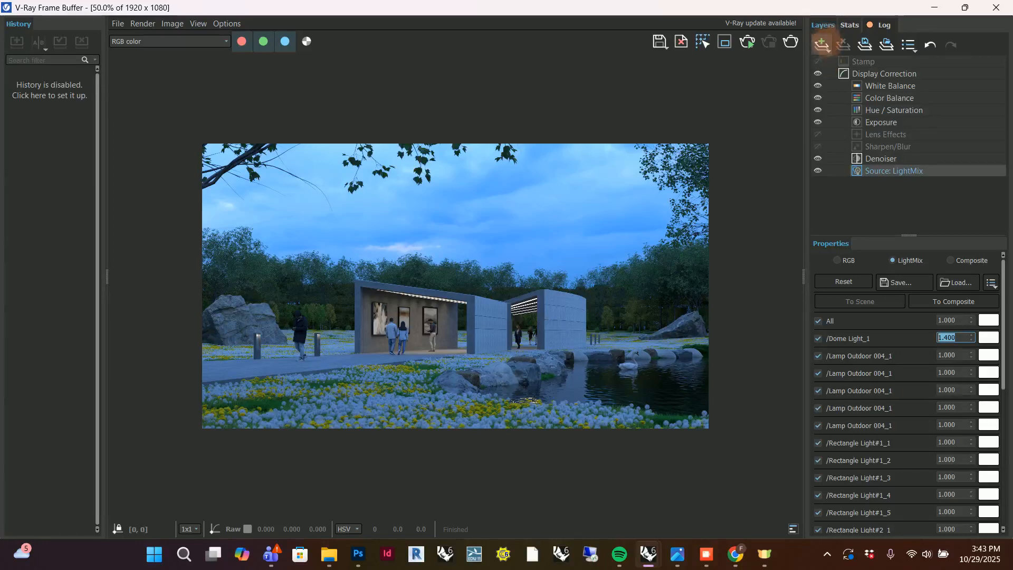
# Look through the correction layer types that can be added, and return to the LightMix source layer.
pyautogui.click(822, 45)
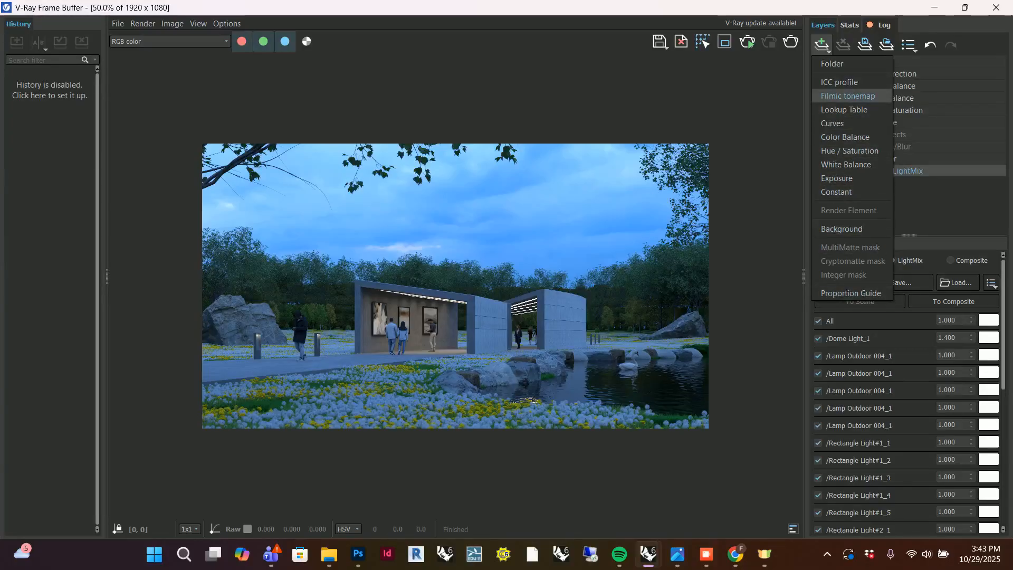
pyautogui.click(938, 199)
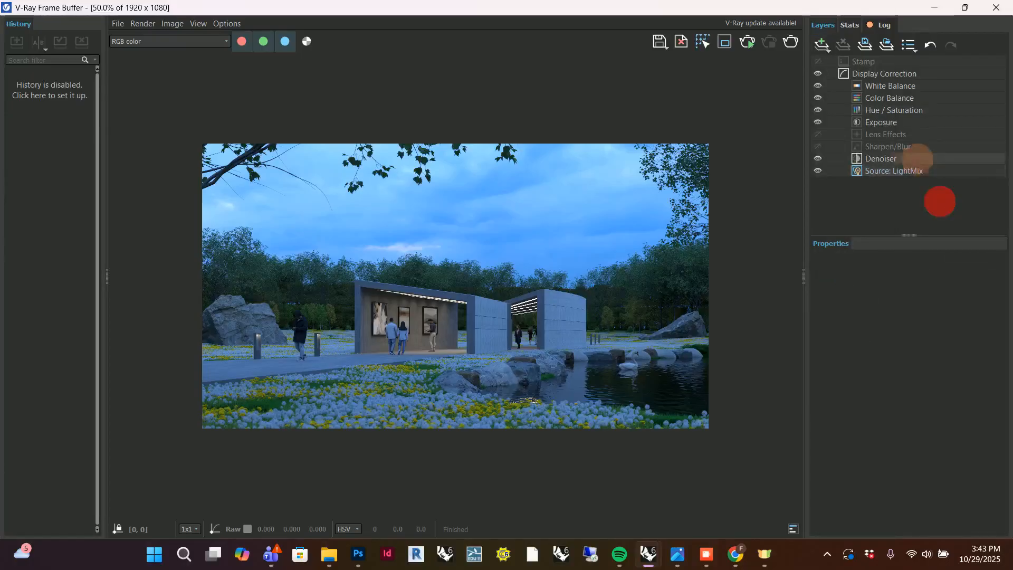
pyautogui.click(904, 170)
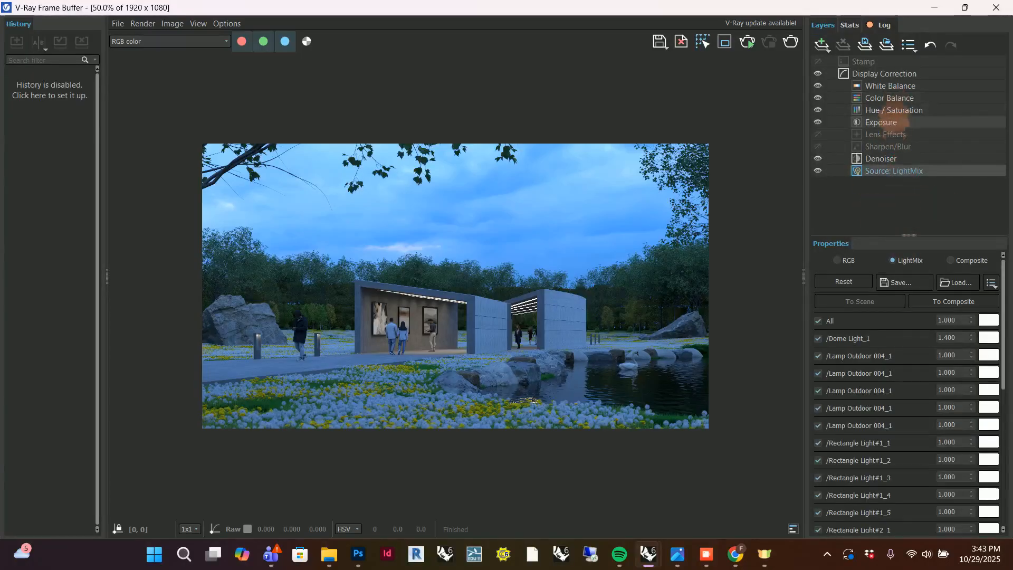
# Set the Hue / Saturation layer's saturation to -0.3.
pyautogui.click(893, 110)
pyautogui.scroll(1, 444, 281)
pyautogui.scroll(-1, 445, 281)
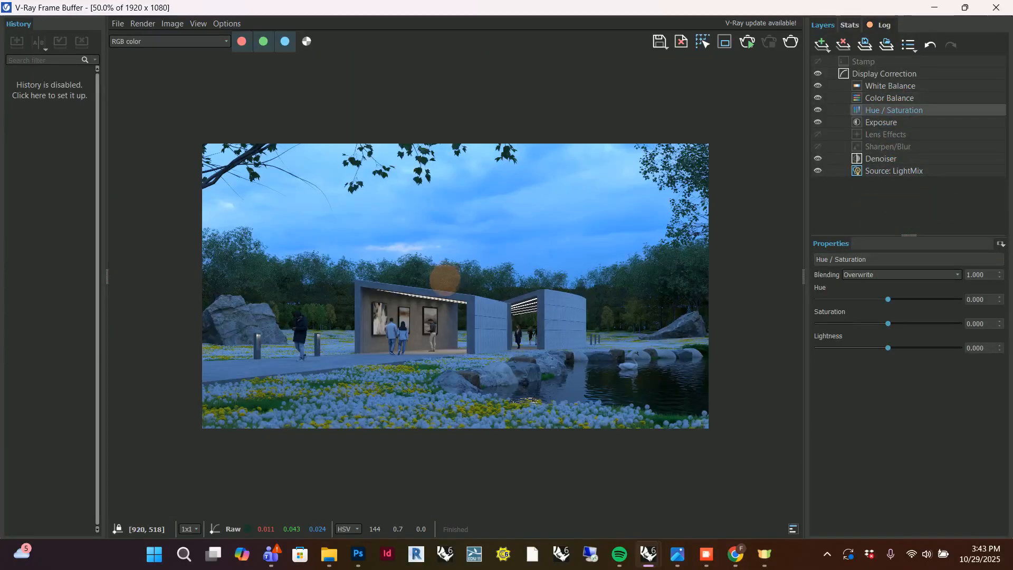
pyautogui.click(976, 323)
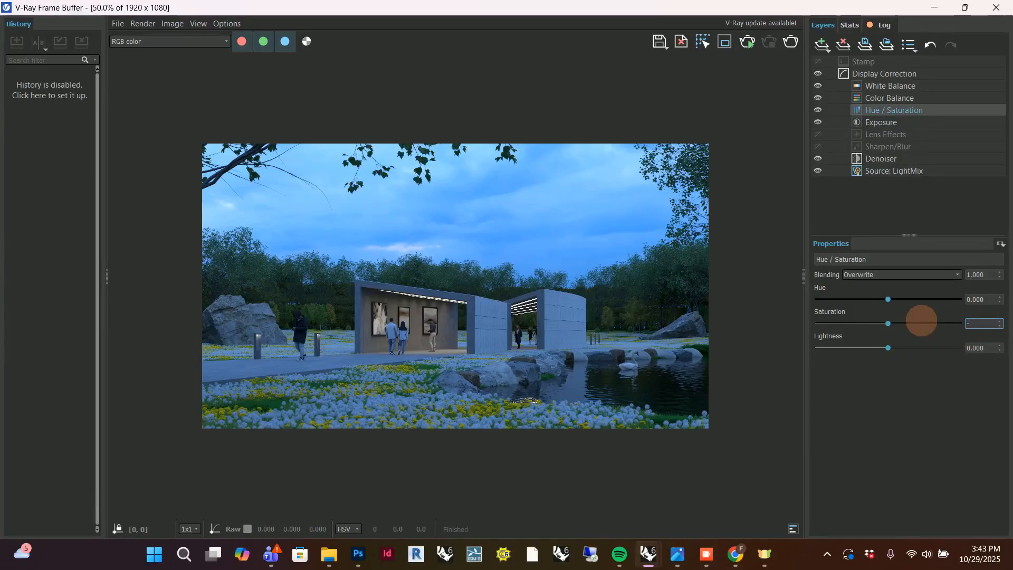
pyautogui.write('-0.3')
pyautogui.press('Return')
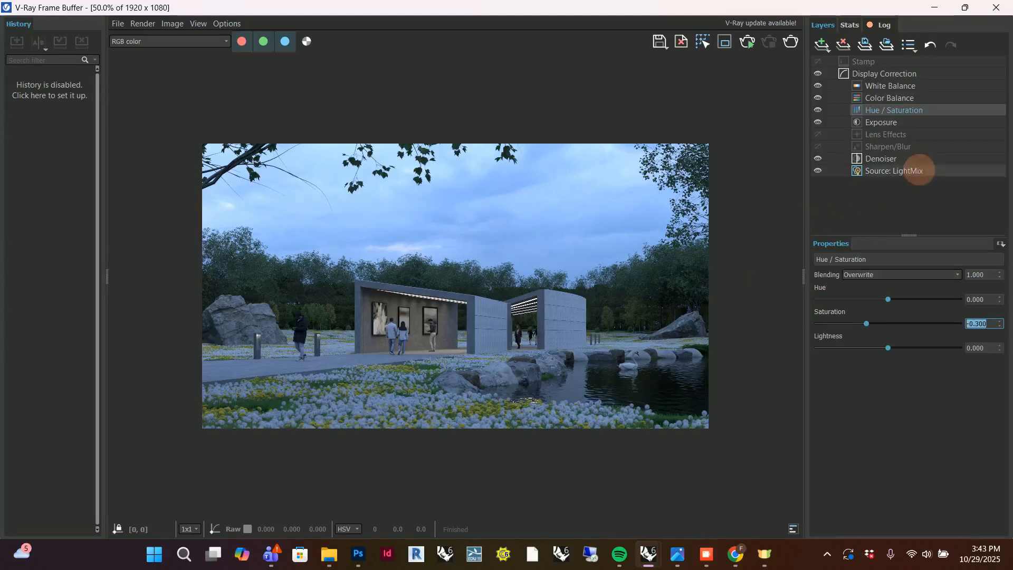
# In the LightMix source, set the multiplier of Rectangle Light_9 to 1.3 after inspecting the pavilion up close.
pyautogui.click(913, 170)
pyautogui.scroll(-1, 919, 366)
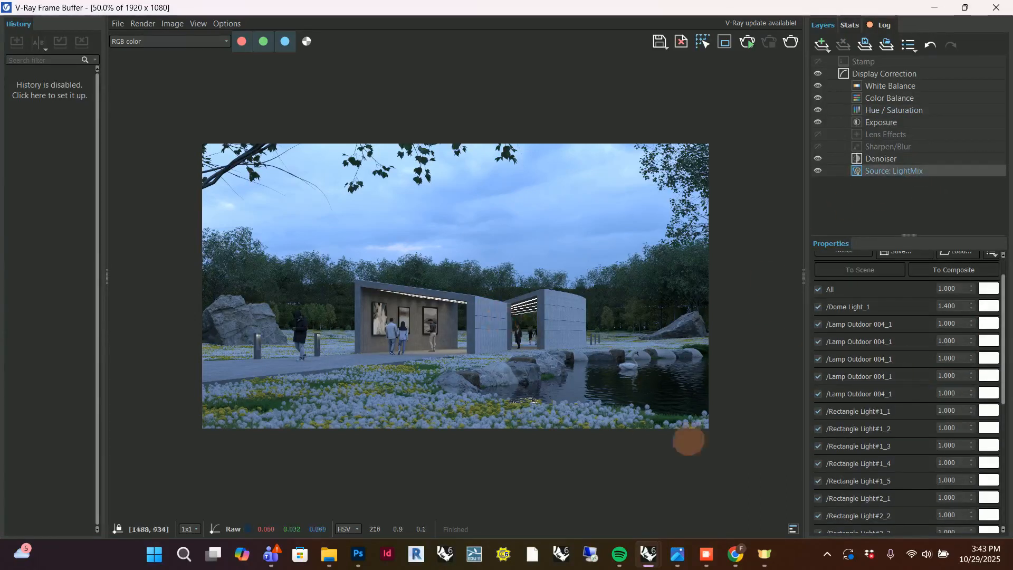
pyautogui.scroll(-3, 918, 390)
pyautogui.scroll(-5, 920, 441)
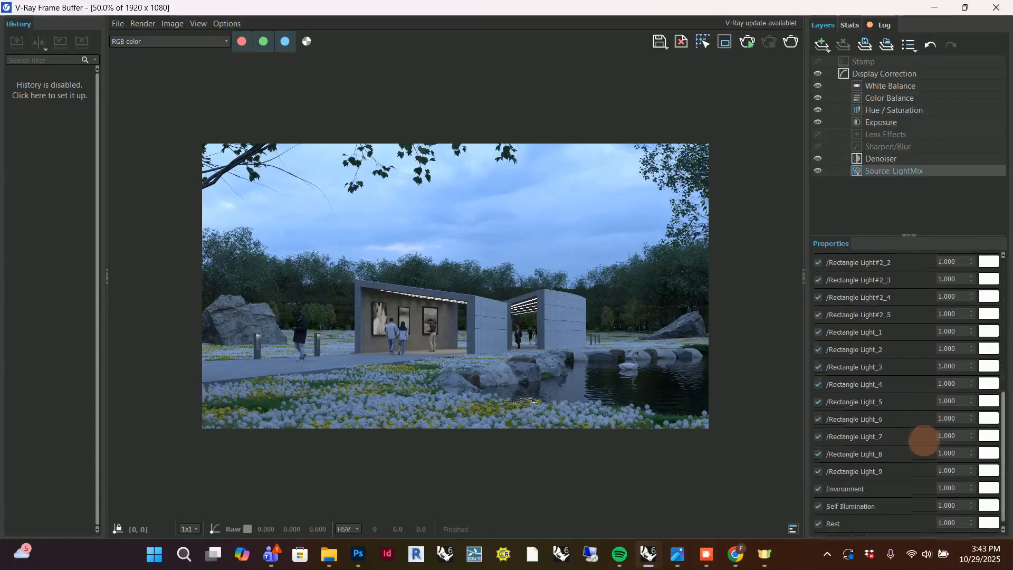
pyautogui.scroll(2, 394, 321)
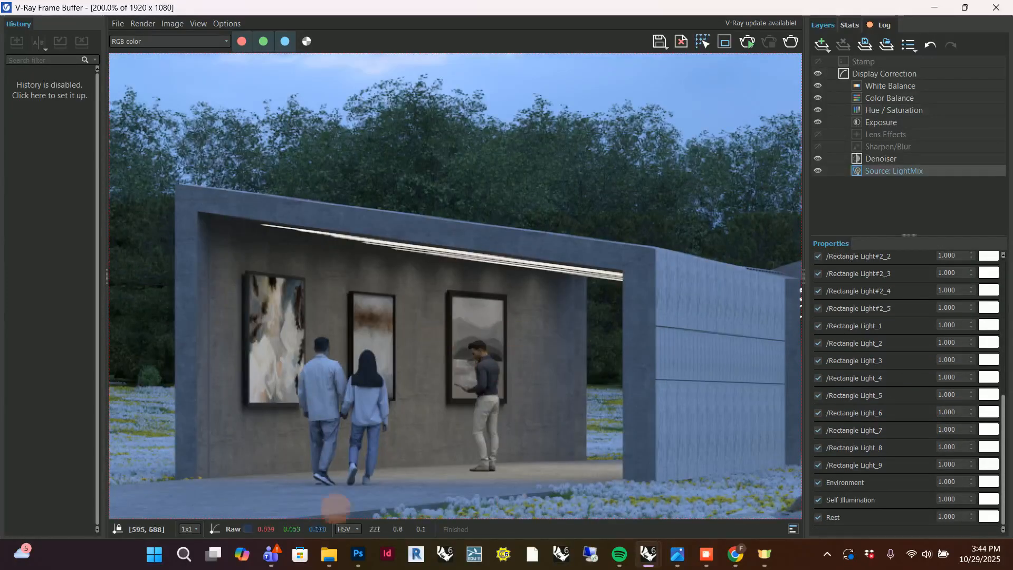
pyautogui.scroll(-1, 434, 342)
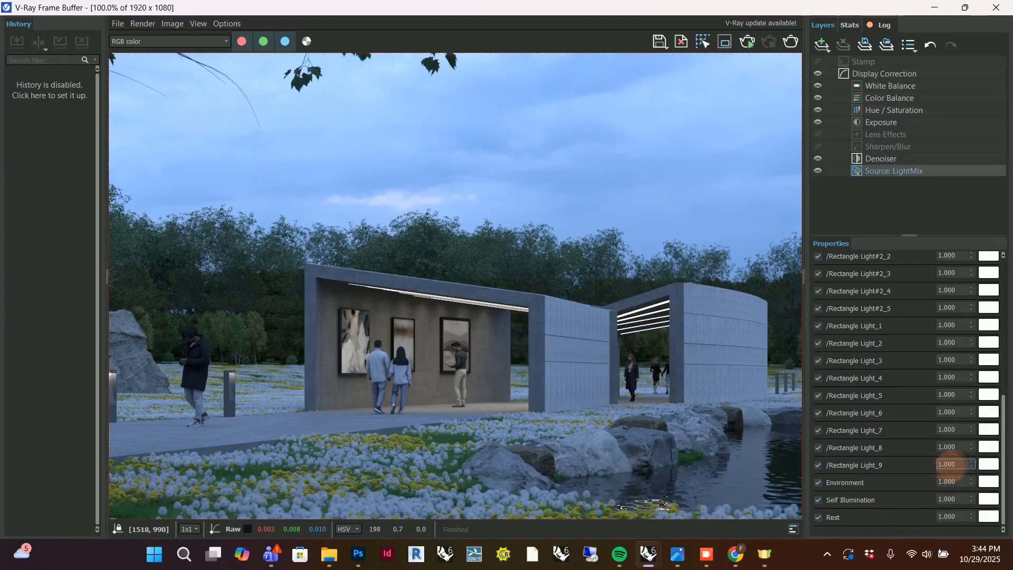
pyautogui.write('1')
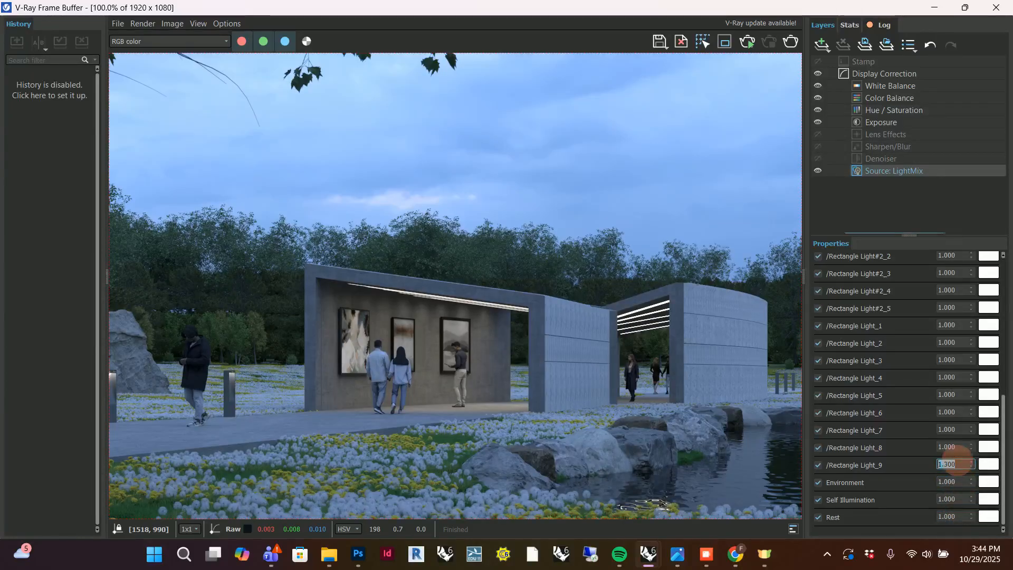
# Set the LightMix multipliers of Rectangle Light_8, _7, _6, _5 and _4 to 1.3, reusing the value from Rectangle Light_9.
pyautogui.doubleClick(959, 464)
pyautogui.hotkey('ctrl', 'c')
pyautogui.moveTo(960, 446); pyautogui.dragTo(910, 444)
pyautogui.hotkey('ctrl', 'v')
pyautogui.doubleClick(954, 429)
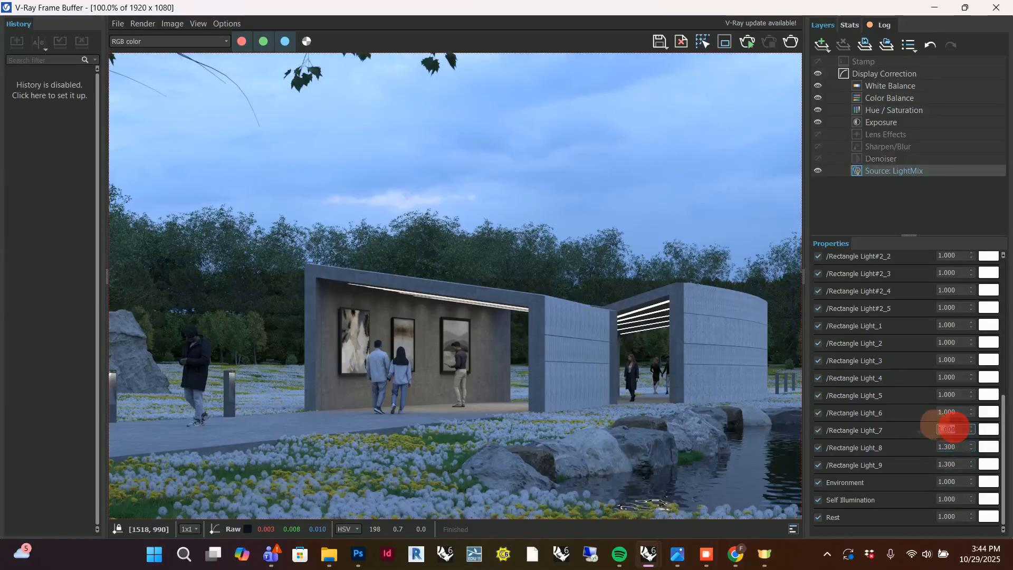
pyautogui.doubleClick(954, 411)
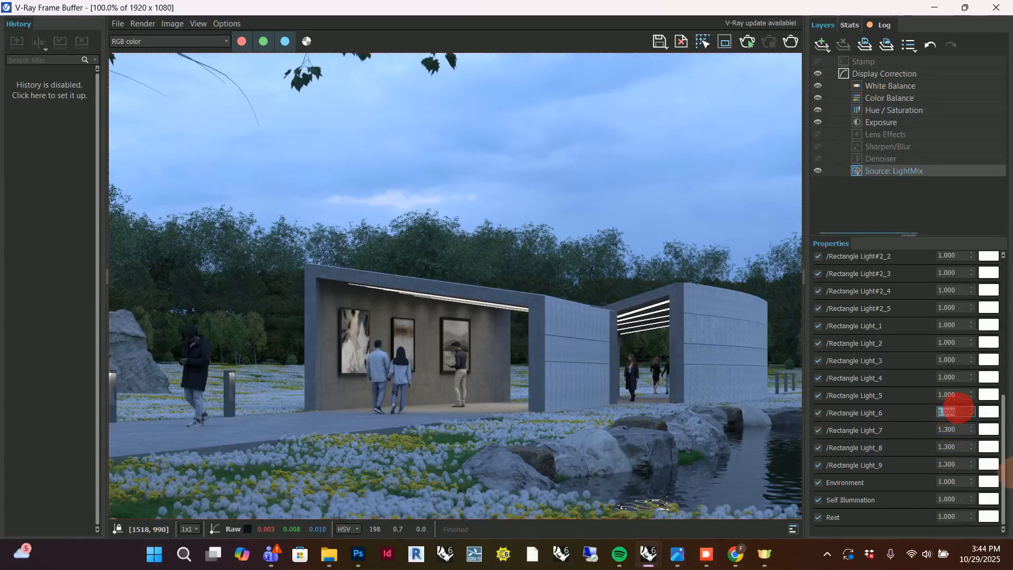
pyautogui.moveTo(956, 395); pyautogui.dragTo(905, 360)
pyautogui.write('1.300')
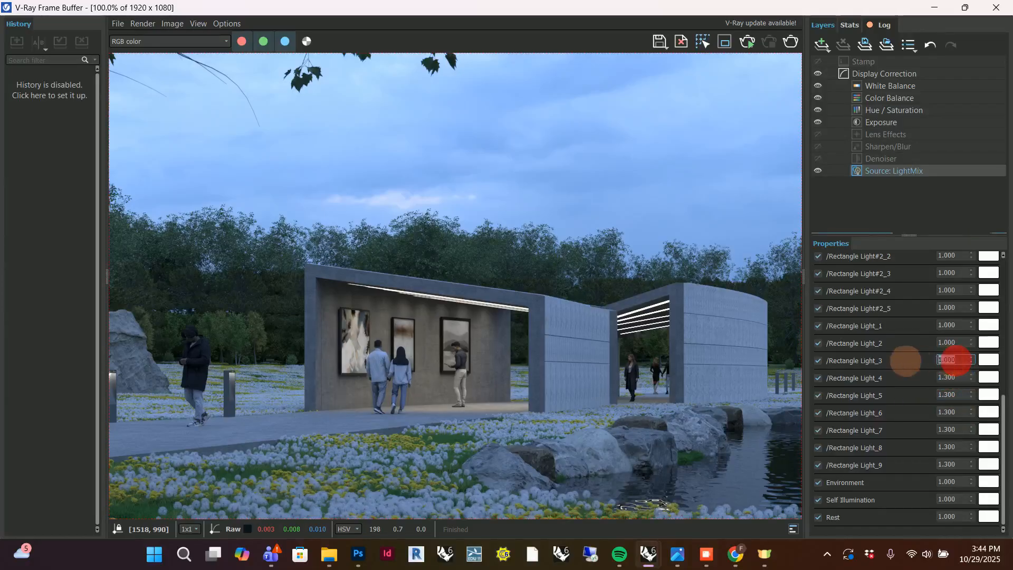
# Set the LightMix multipliers of Rectangle Light_3, _2 and _1, and of Rectangle Light#2_5 and #2_4, to 1.3.
pyautogui.moveTo(959, 342); pyautogui.dragTo(917, 316)
pyautogui.write('1.3001.3001.300')
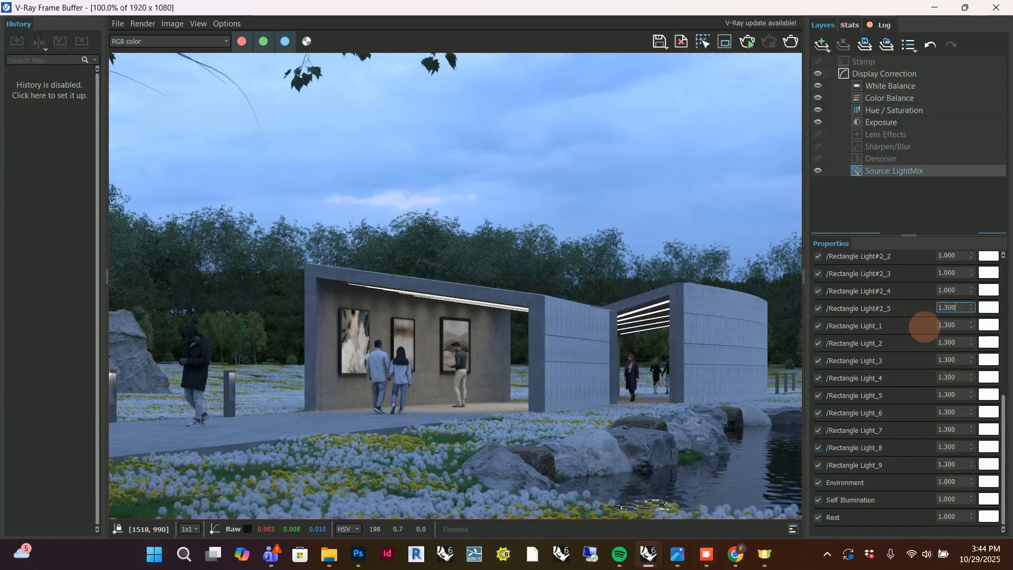
pyautogui.click(955, 290)
pyautogui.moveTo(956, 290); pyautogui.dragTo(910, 292)
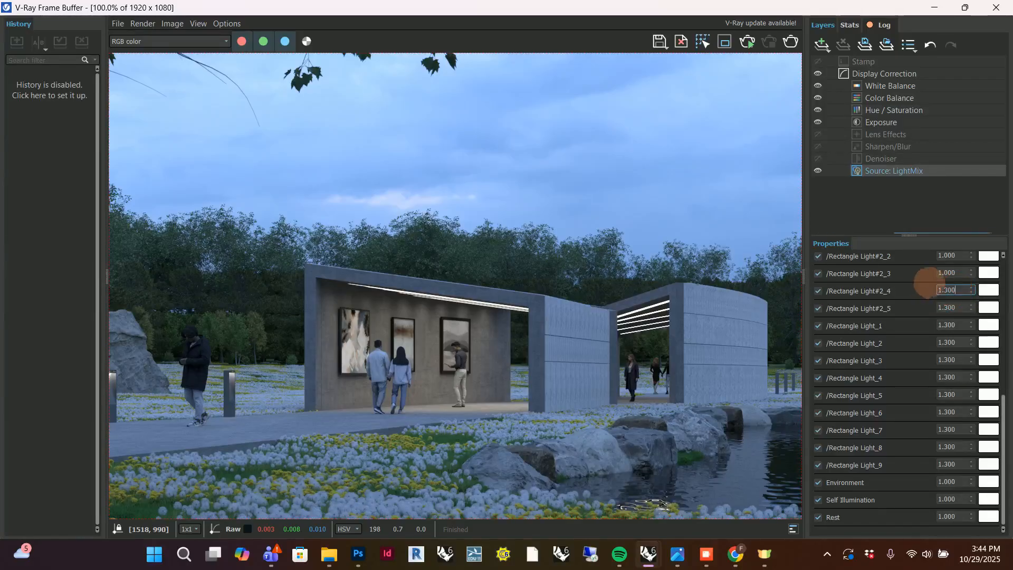
# Set the LightMix multiplier of Rectangle Light#2_3 to 1.3 and re-enter 1.3 for Rectangle Light#2_5.
pyautogui.click(953, 272)
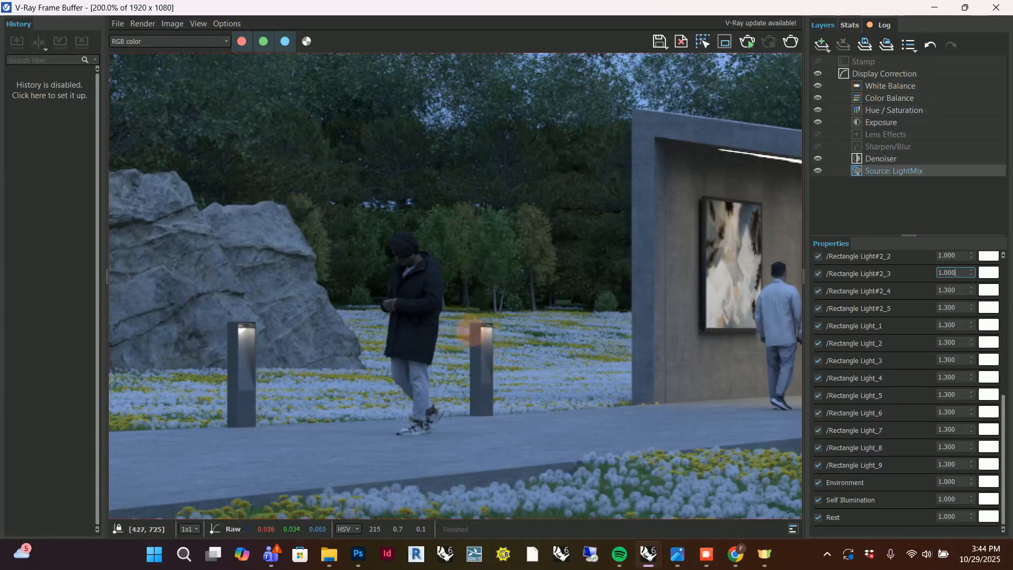
pyautogui.scroll(2, 927, 338)
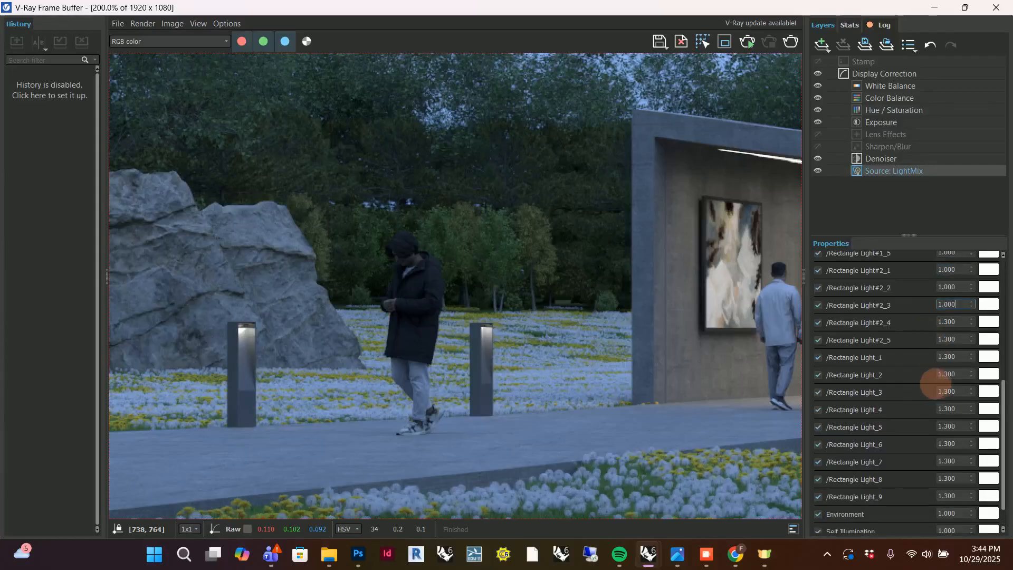
pyautogui.scroll(2, 932, 376)
pyautogui.doubleClick(951, 336)
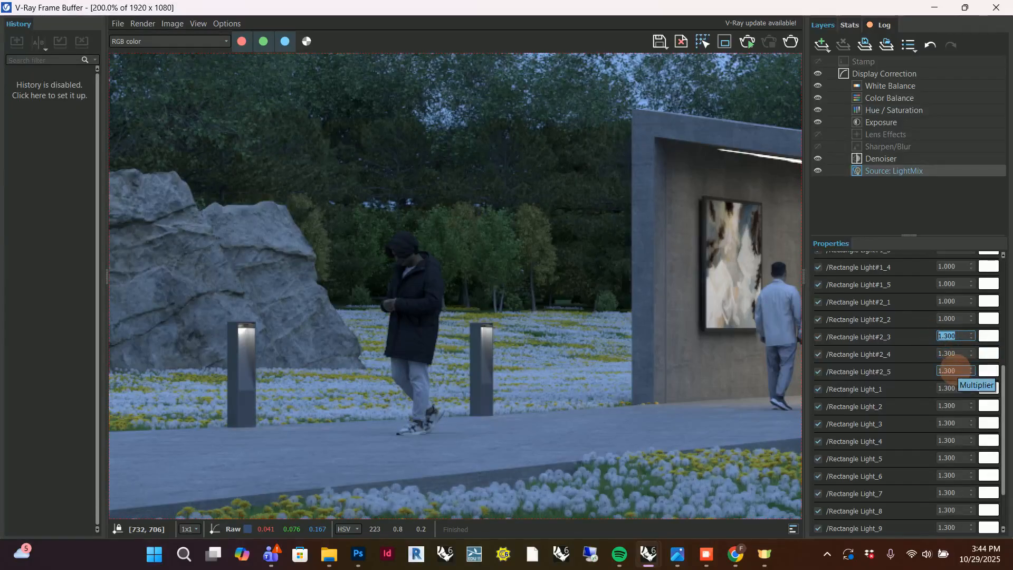
pyautogui.click(956, 371)
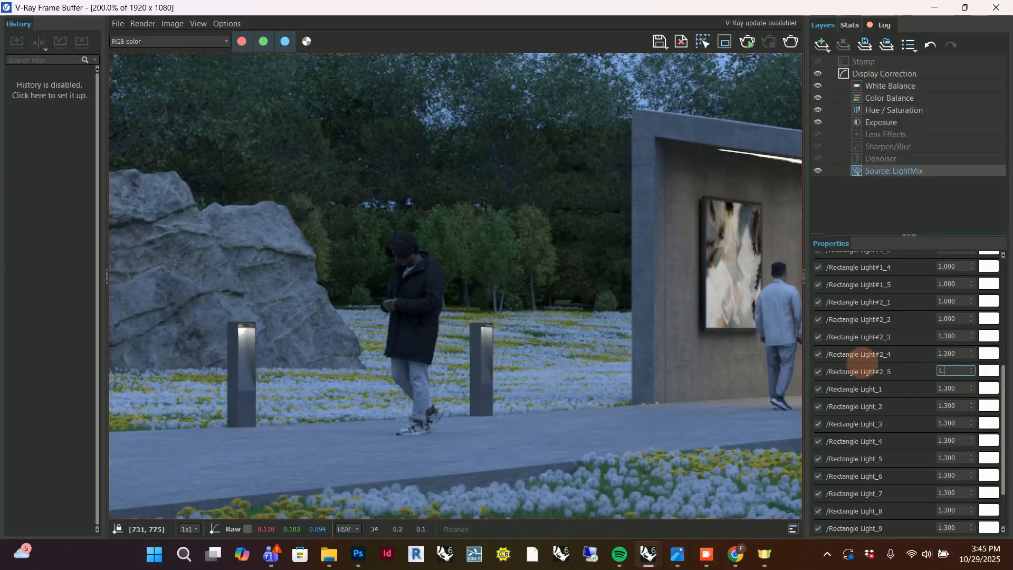
pyautogui.press('Return')
# Examine the ceiling light strips and the pavilion up close, comparing them with the whole rendered image.
pyautogui.scroll(-2, 380, 393)
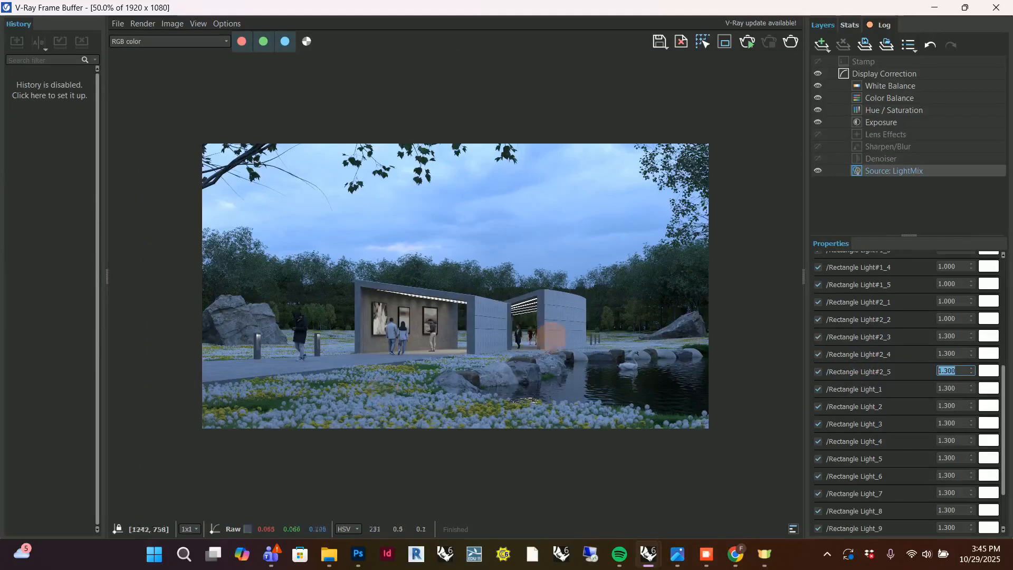
pyautogui.scroll(1, 518, 323)
pyautogui.scroll(2, 539, 316)
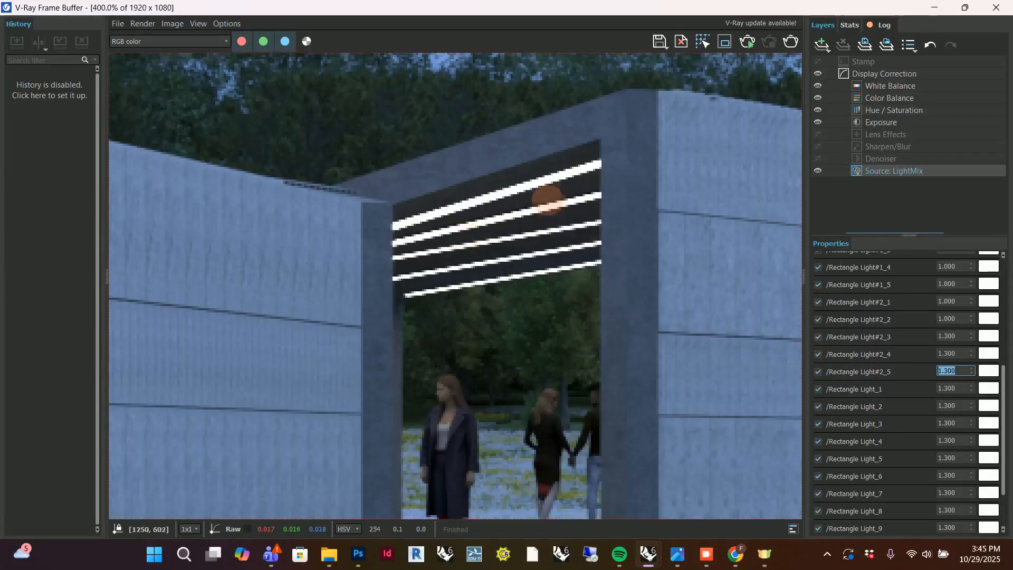
pyautogui.scroll(-2, 559, 221)
pyautogui.scroll(-1, 577, 266)
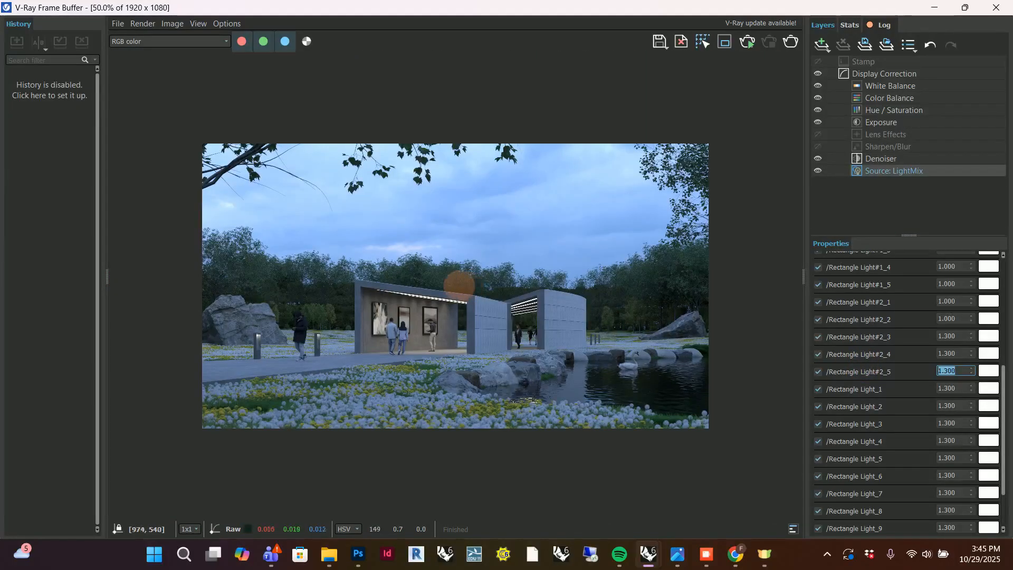
pyautogui.scroll(1, 403, 280)
pyautogui.scroll(-1, 405, 282)
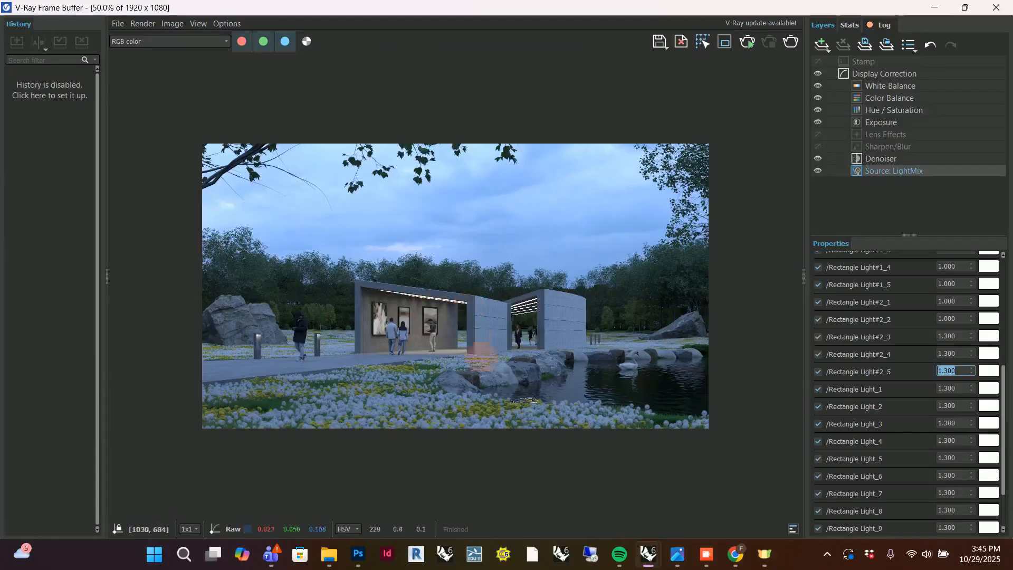
pyautogui.scroll(5, 945, 388)
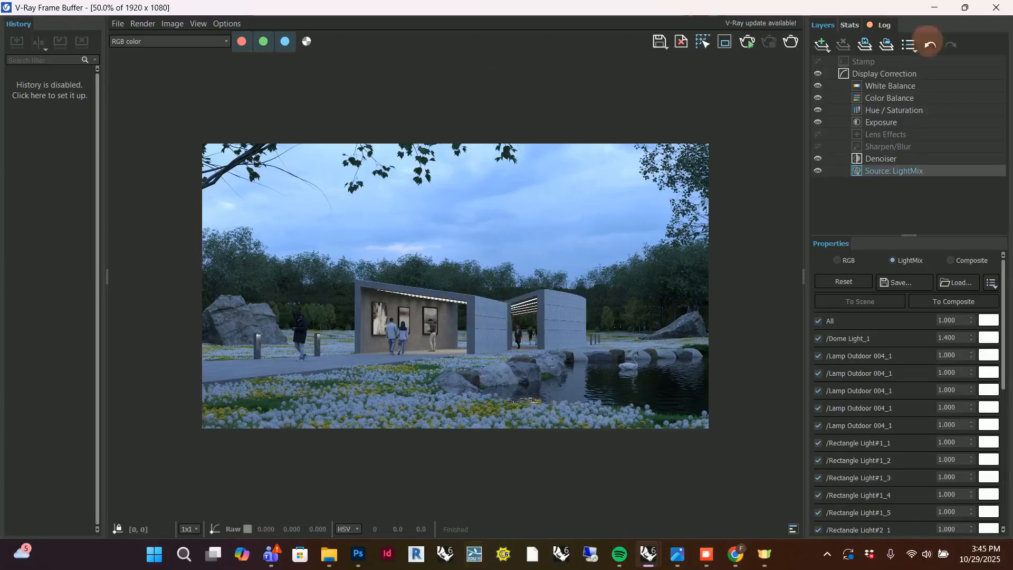
# Raise the White Balance layer's temperature to about 8004 and check the whole rendered image.
pyautogui.click(921, 86)
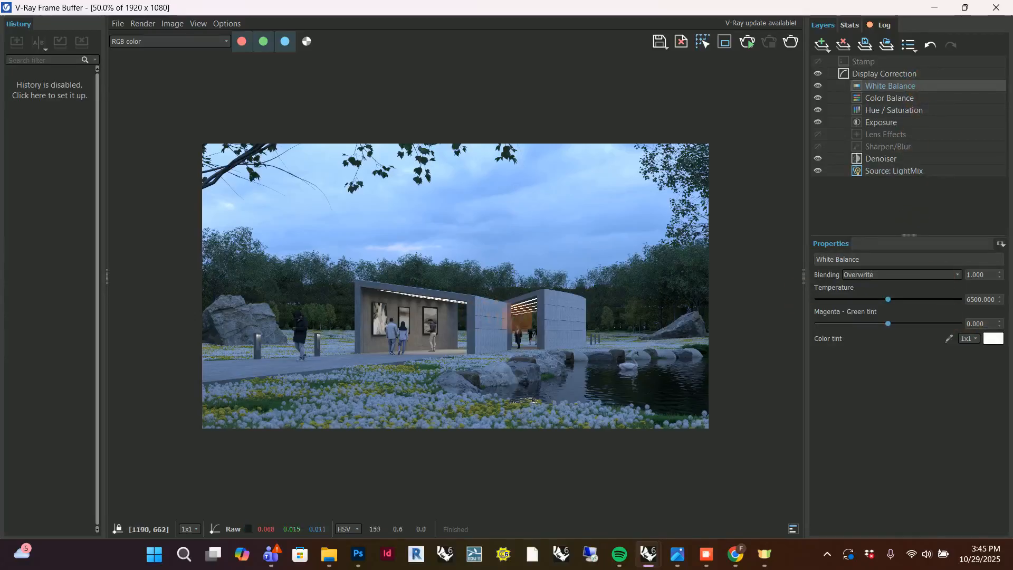
pyautogui.scroll(1, 649, 321)
pyautogui.scroll(-1, 552, 315)
pyautogui.scroll(1, 467, 322)
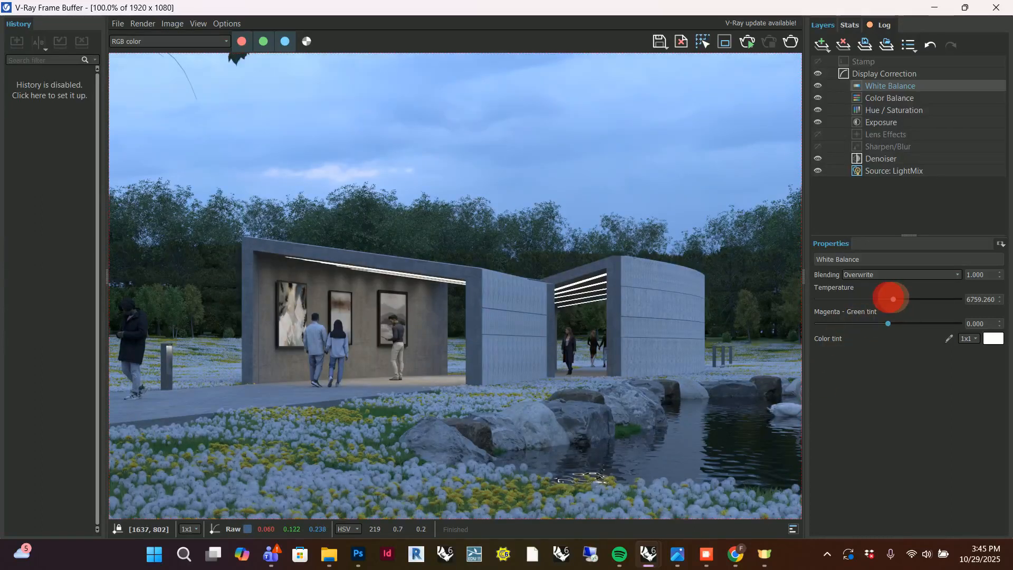
pyautogui.moveTo(918, 297); pyautogui.dragTo(918, 297)
pyautogui.scroll(-1, 585, 358)
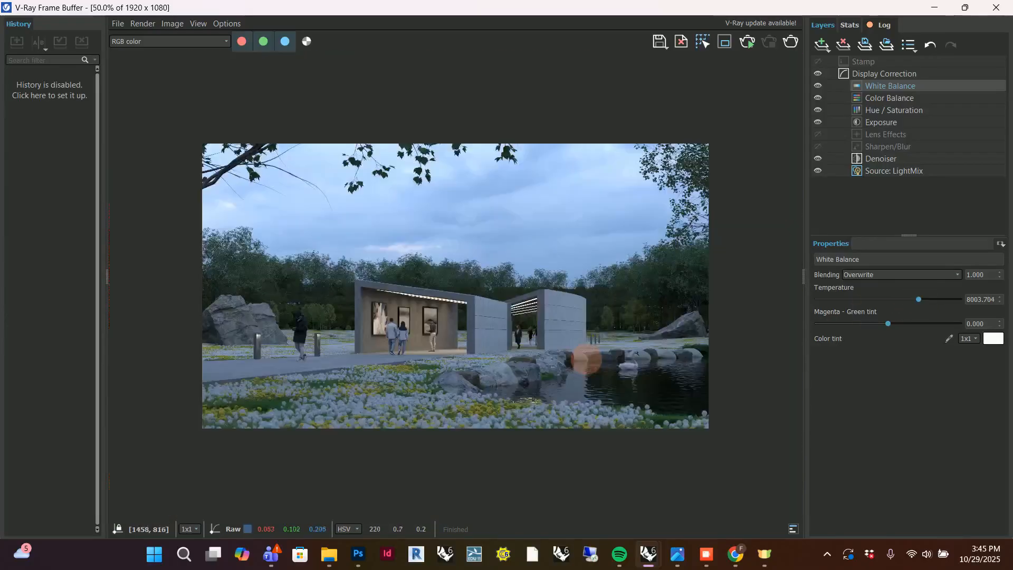
# Try cooler White Balance temperatures of about 6578 and 6396 on the rendering.
pyautogui.scroll(1, 452, 321)
pyautogui.moveTo(919, 299); pyautogui.dragTo(890, 298)
pyautogui.scroll(-1, 785, 325)
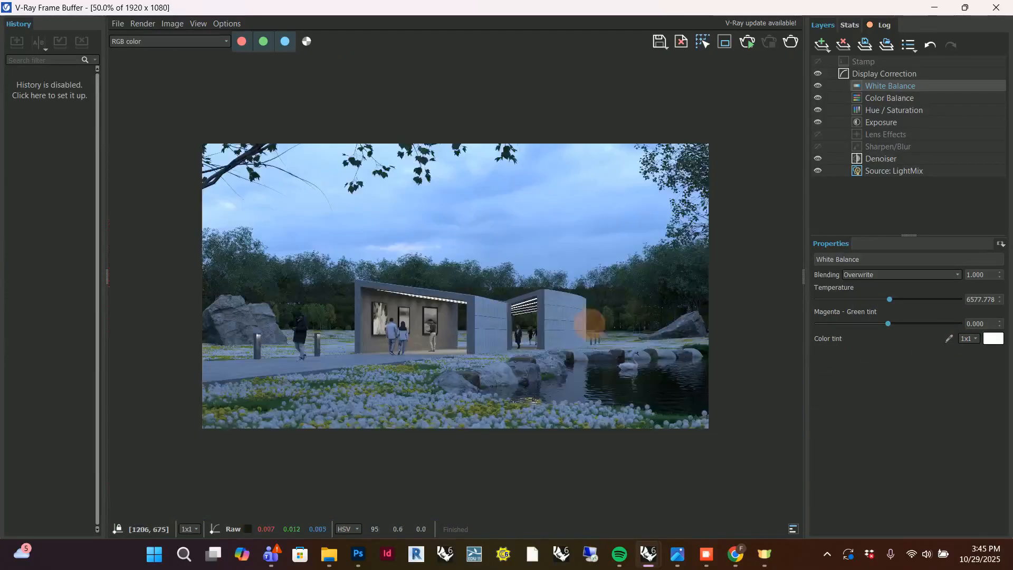
pyautogui.moveTo(889, 299)
pyautogui.mouseDown()
pyautogui.moveTo(819, 299)
pyautogui.moveTo(994, 297)
pyautogui.moveTo(892, 299)
pyautogui.mouseUp()
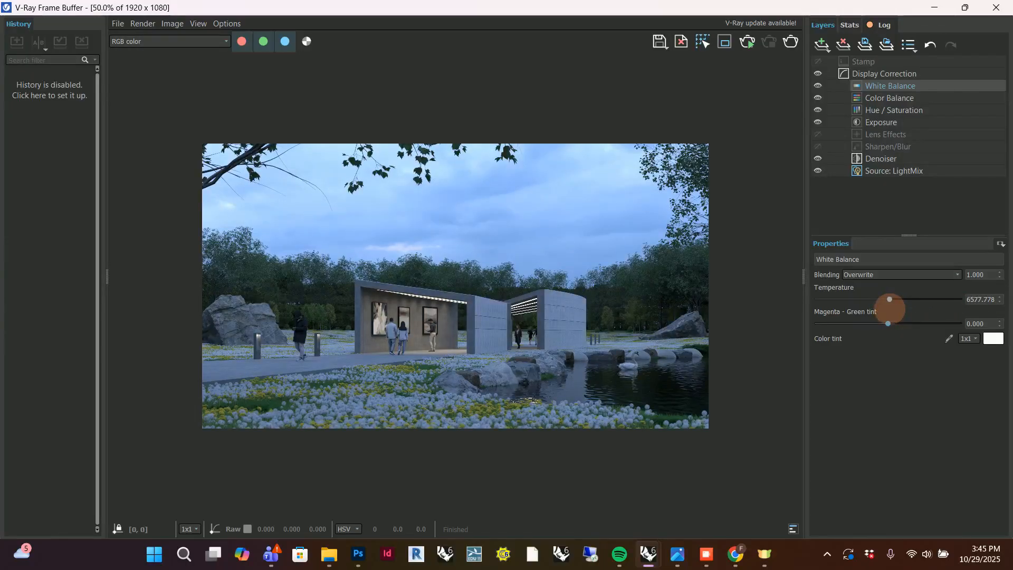
pyautogui.moveTo(889, 299)
pyautogui.mouseDown()
pyautogui.moveTo(1005, 299)
pyautogui.moveTo(896, 310)
pyautogui.mouseUp()
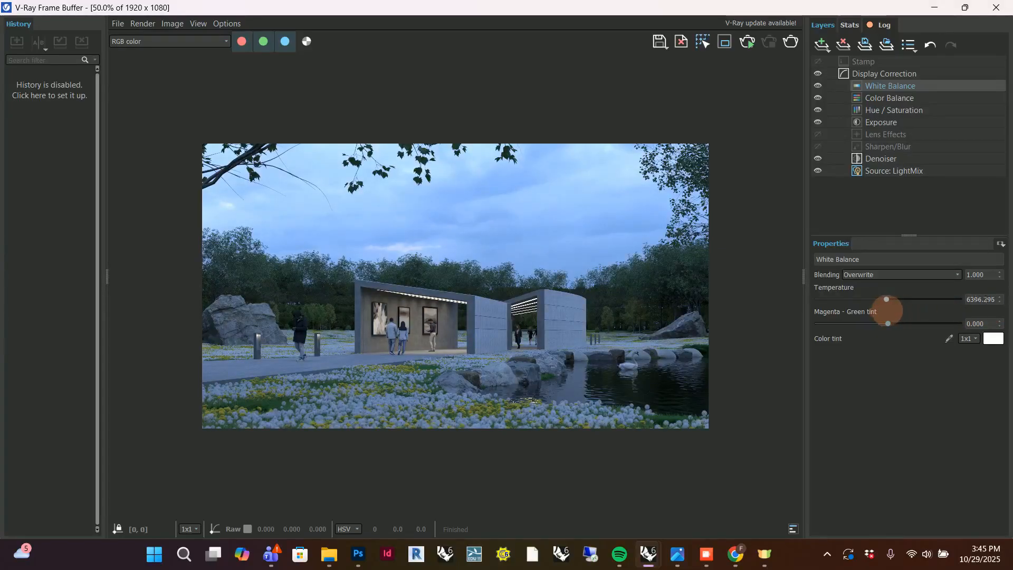
# Set the White Balance temperature to about 8833 and inspect the pavilion and its surroundings in the rendering.
pyautogui.moveTo(886, 311); pyautogui.dragTo(908, 311)
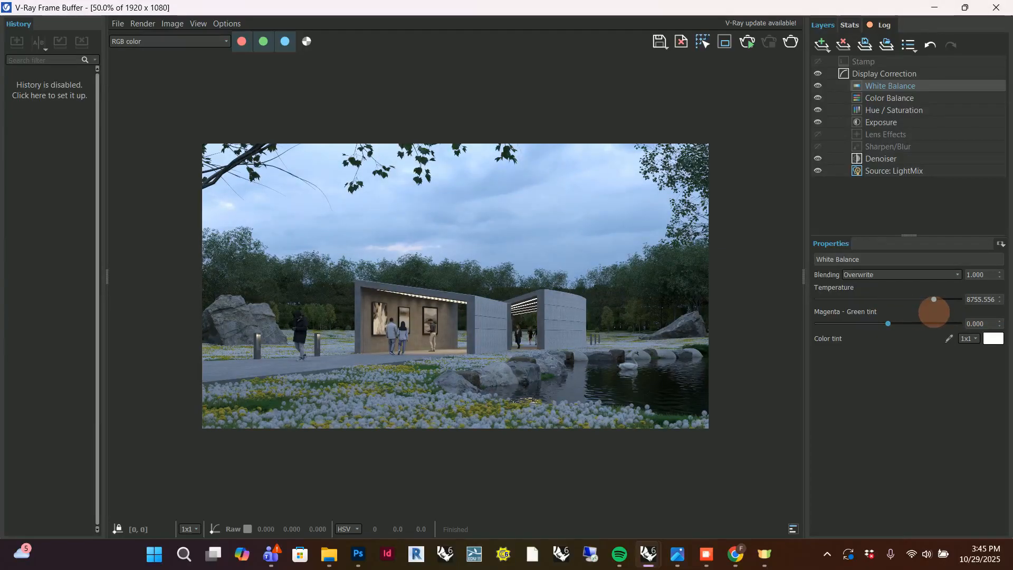
pyautogui.moveTo(932, 313)
pyautogui.mouseDown()
pyautogui.moveTo(897, 315)
pyautogui.moveTo(929, 318)
pyautogui.mouseUp()
pyautogui.moveTo(937, 319); pyautogui.dragTo(934, 317)
pyautogui.scroll(1, 406, 375)
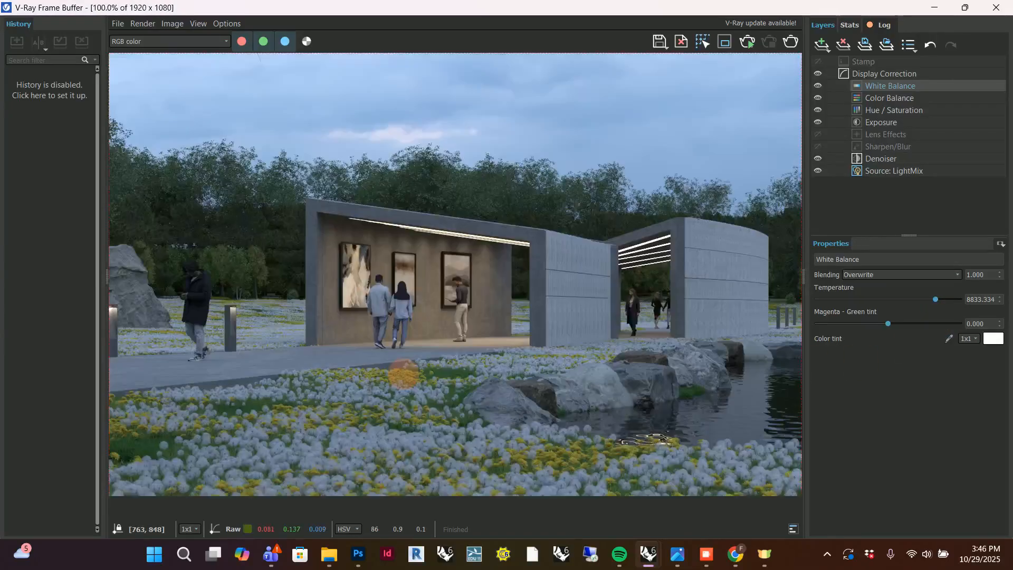
pyautogui.scroll(-1, 459, 382)
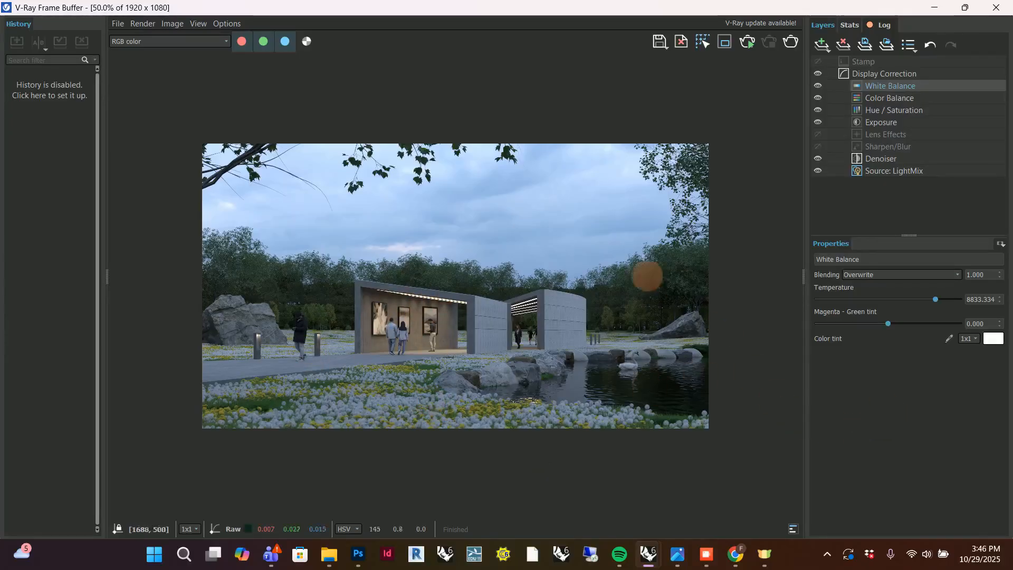
pyautogui.scroll(1, 430, 332)
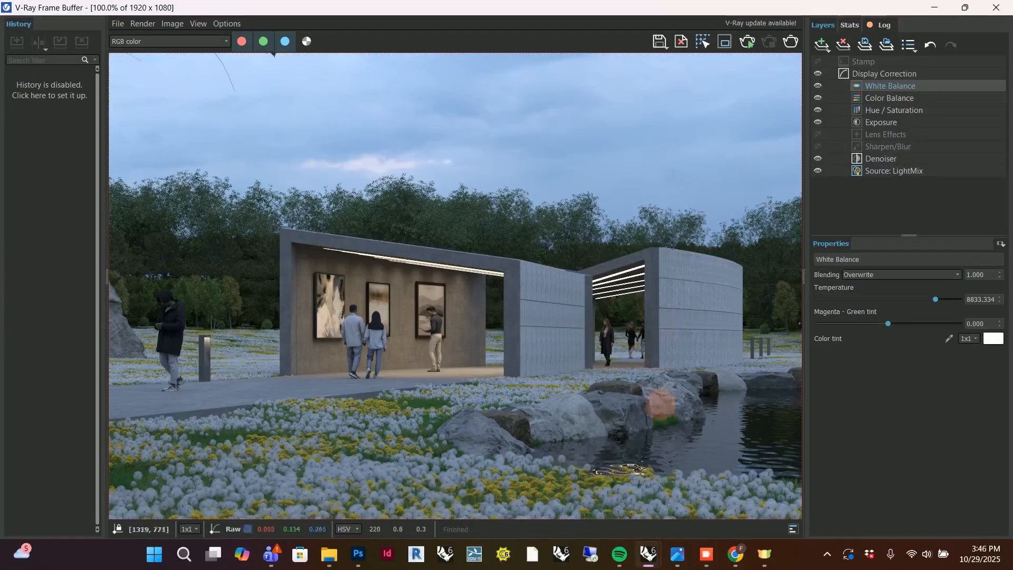
pyautogui.scroll(-2, 627, 380)
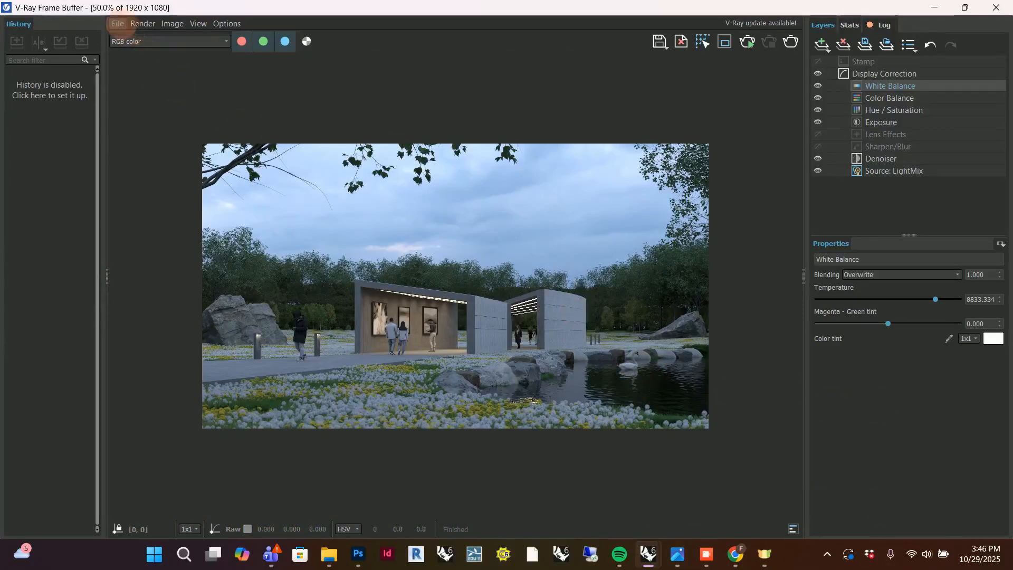
# Save the current image as a PNG in the ADV Comp Modeling folder, replacing the existing Render_Final_1 file.
pyautogui.click(118, 23)
pyautogui.click(148, 39)
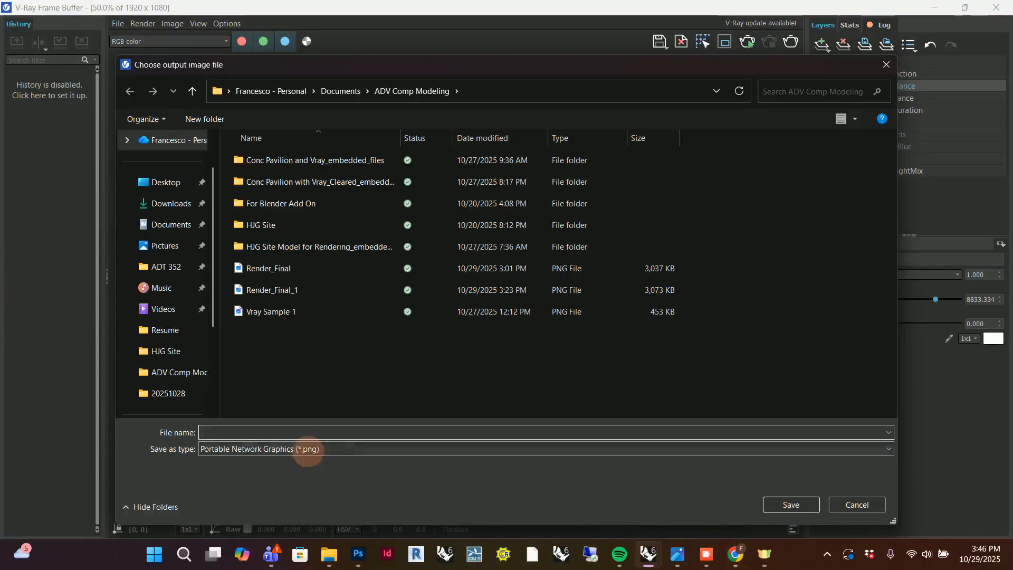
pyautogui.click(314, 288)
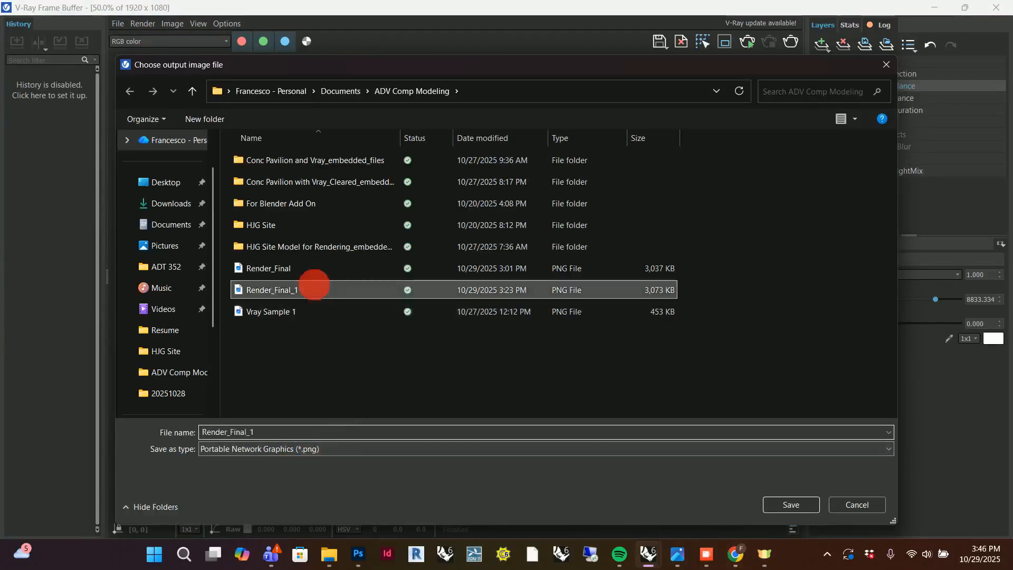
pyautogui.click(791, 504)
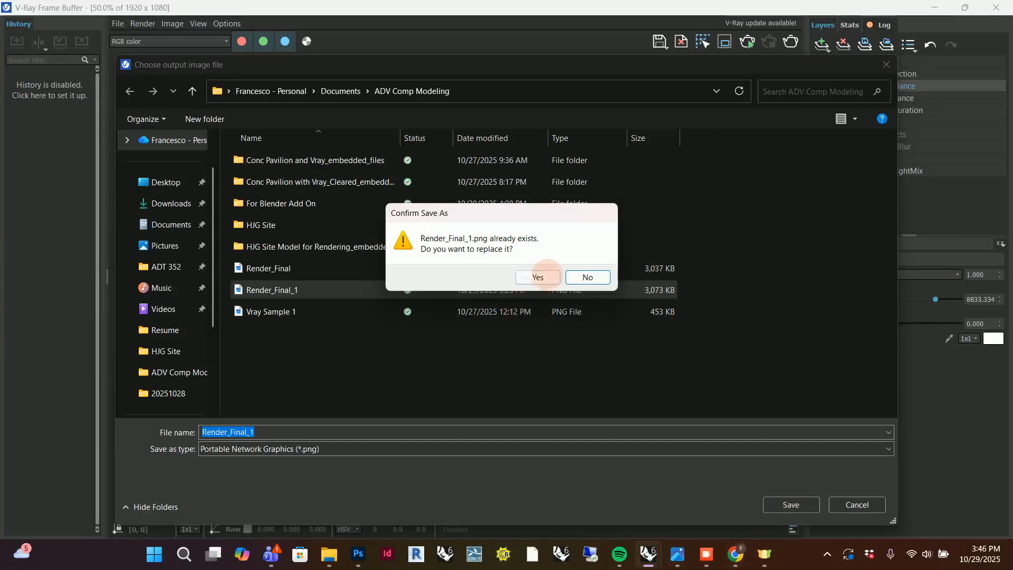
pyautogui.click(546, 274)
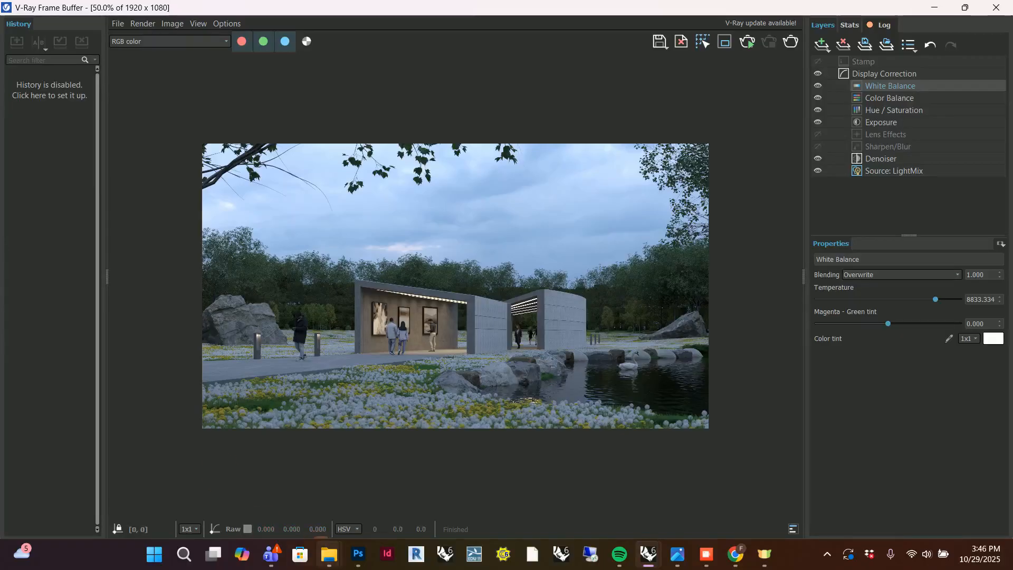
# Switch to File Explorer, open Render_Final_1 to view the saved rendering, and minimize the image viewer.
pyautogui.moveTo(317, 538)
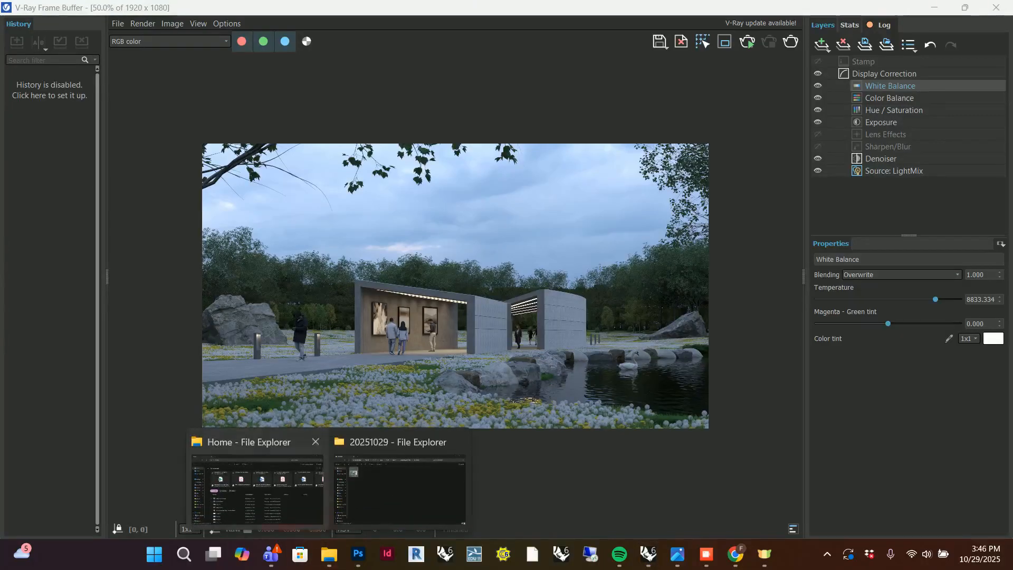
pyautogui.click(277, 493)
pyautogui.click(233, 335)
pyautogui.doubleClick(236, 335)
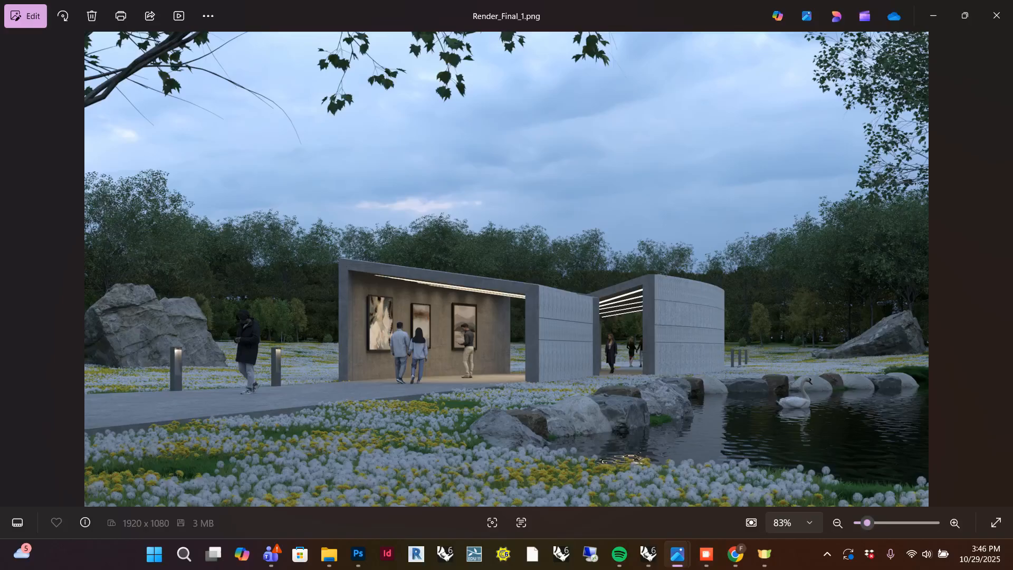
pyautogui.click(934, 16)
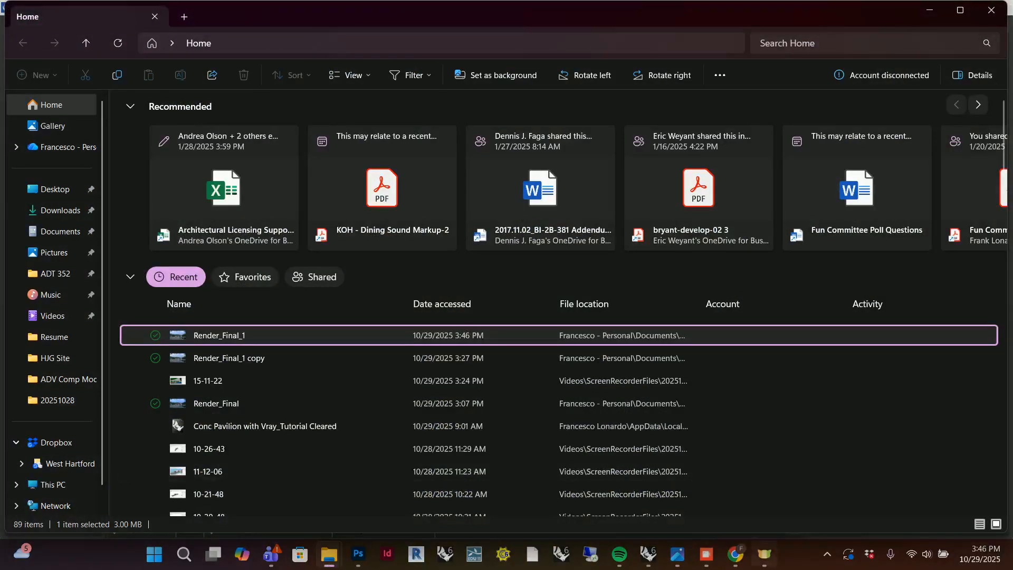